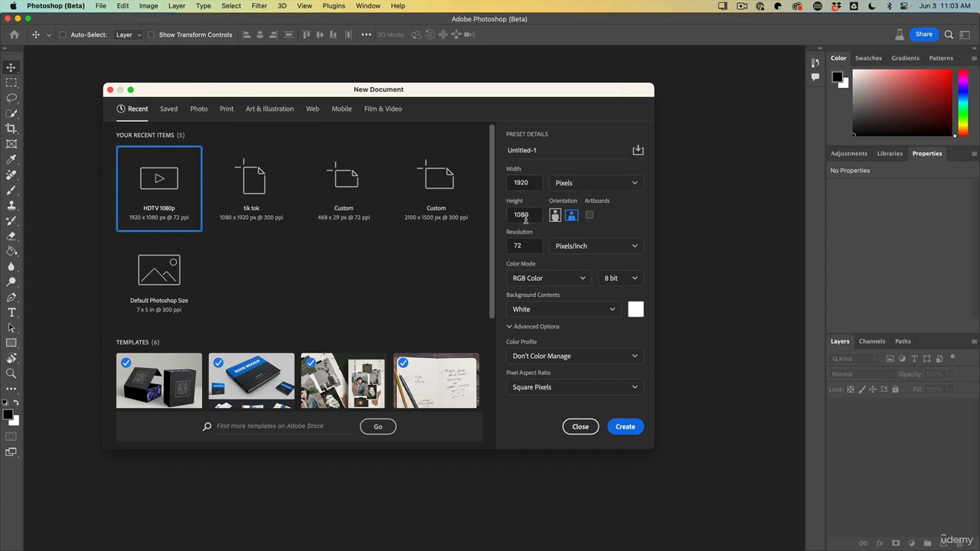
Step: Create a blank HDTV 1080p document of 1920 × 1080 px at 72 ppi and clear its guides
left_click(625, 427)
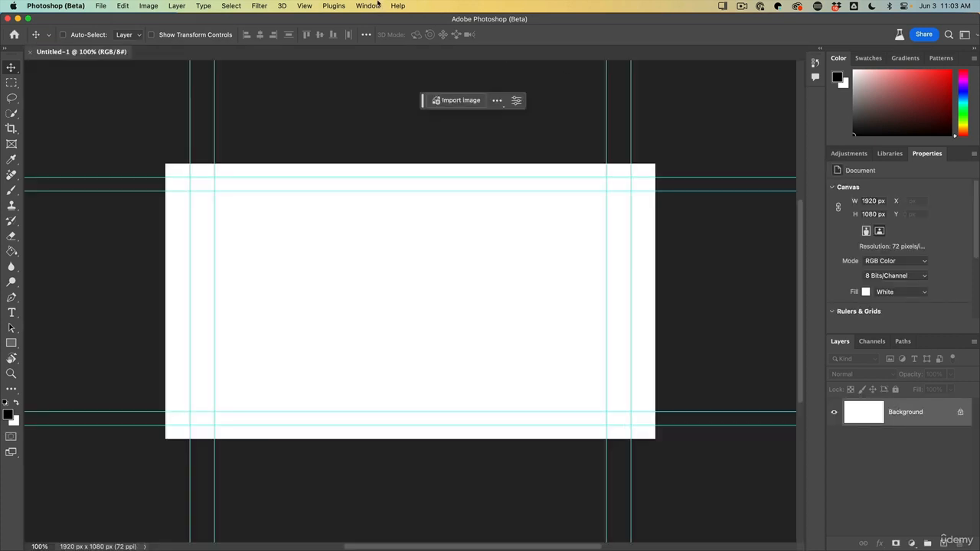
left_click(304, 5)
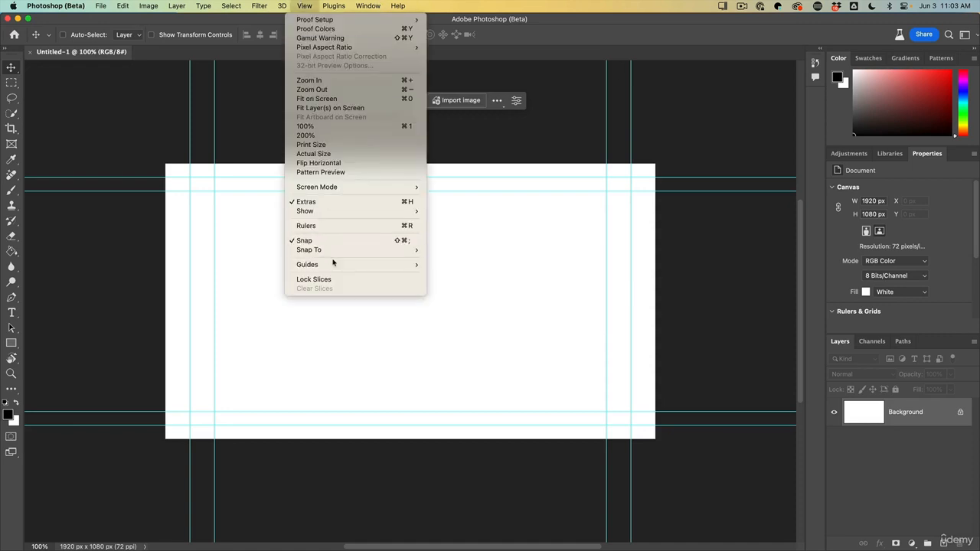
mouse_move(337, 264)
left_click(481, 283)
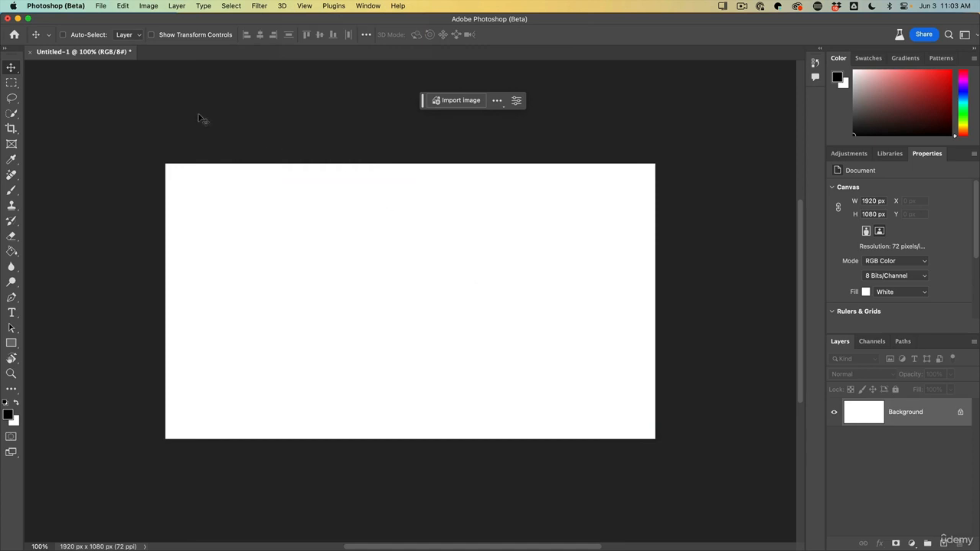
Step: Generate "dark gloomy cloudy sky" in a rectangular selection across the canvas's upper third with Generative Fill and keep the third variation
left_click(11, 82)
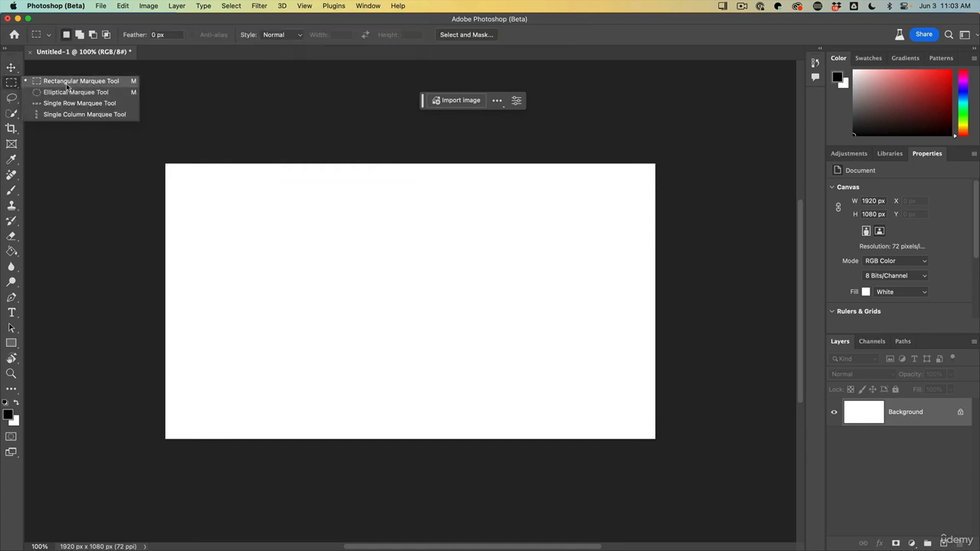
left_click(68, 83)
left_click_drag(124, 133, 731, 254)
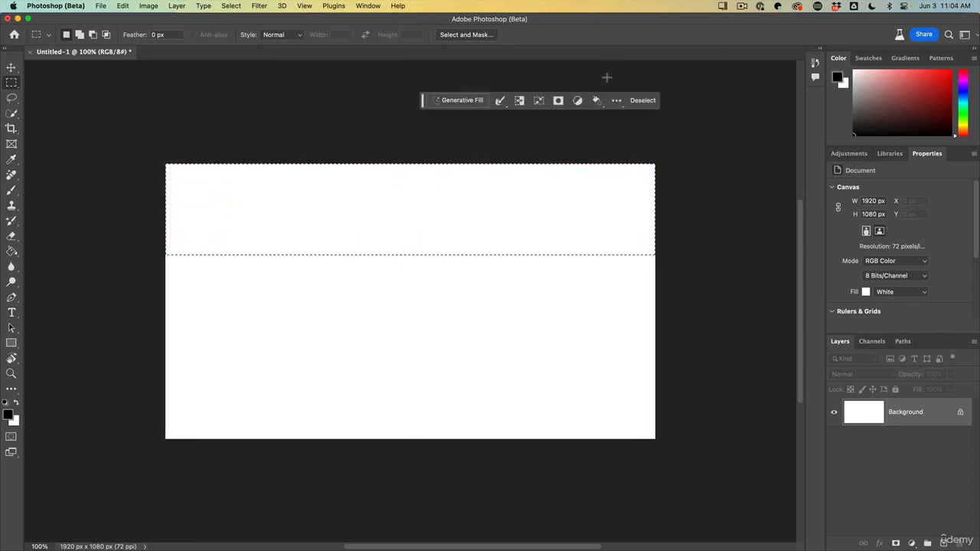
left_click(463, 100)
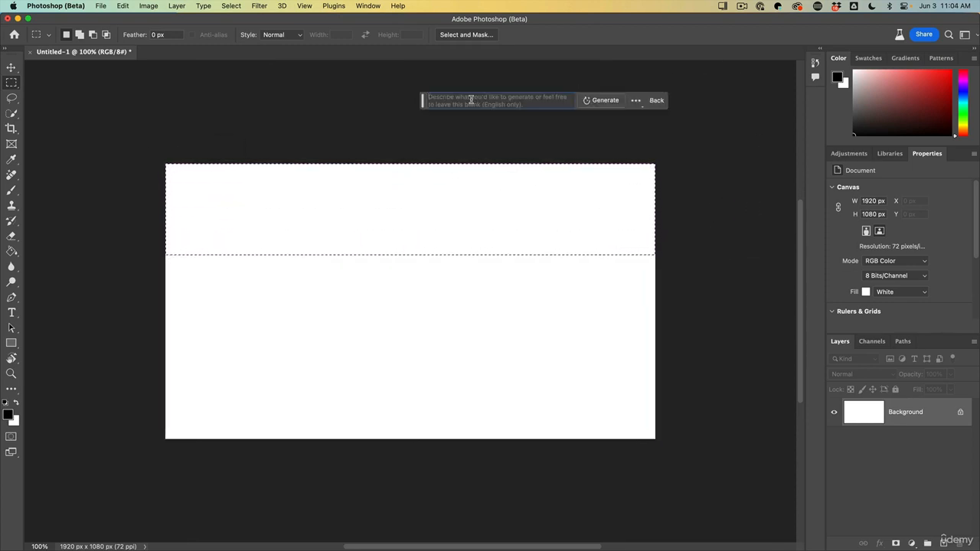
type("dar")
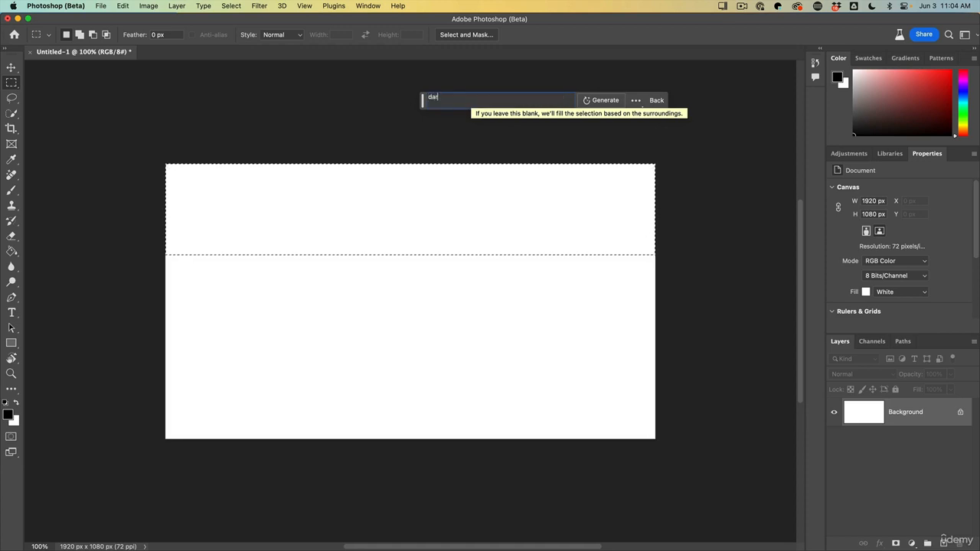
type("k gloomy cloudy sky")
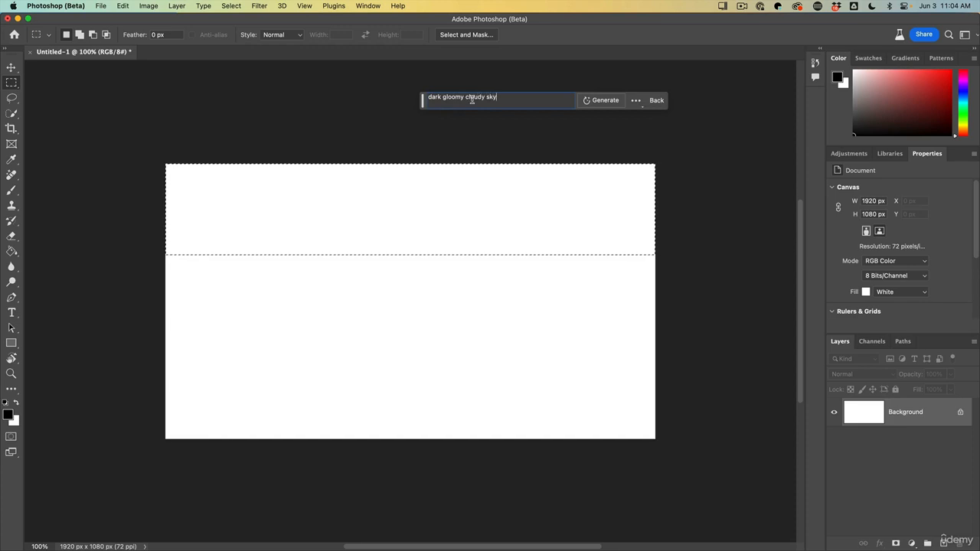
left_click(604, 100)
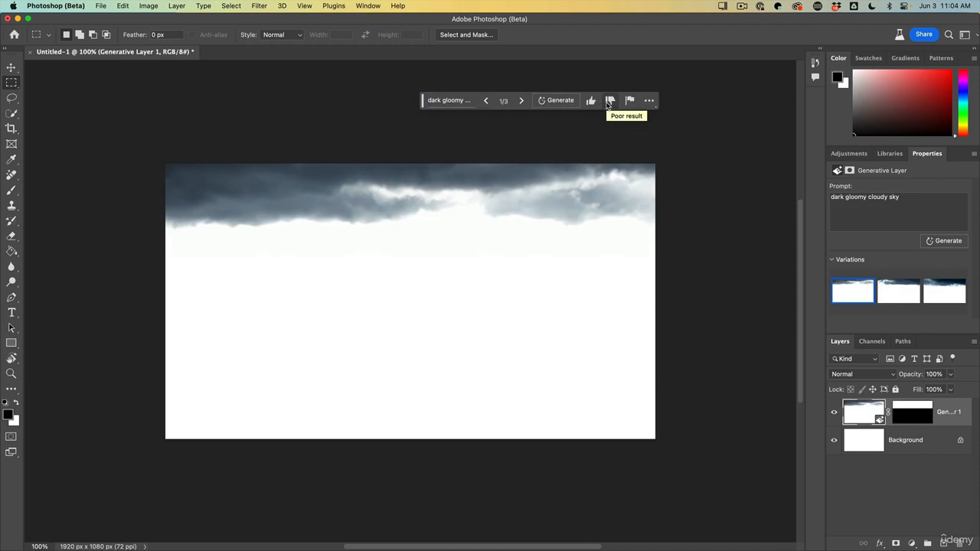
left_click(909, 296)
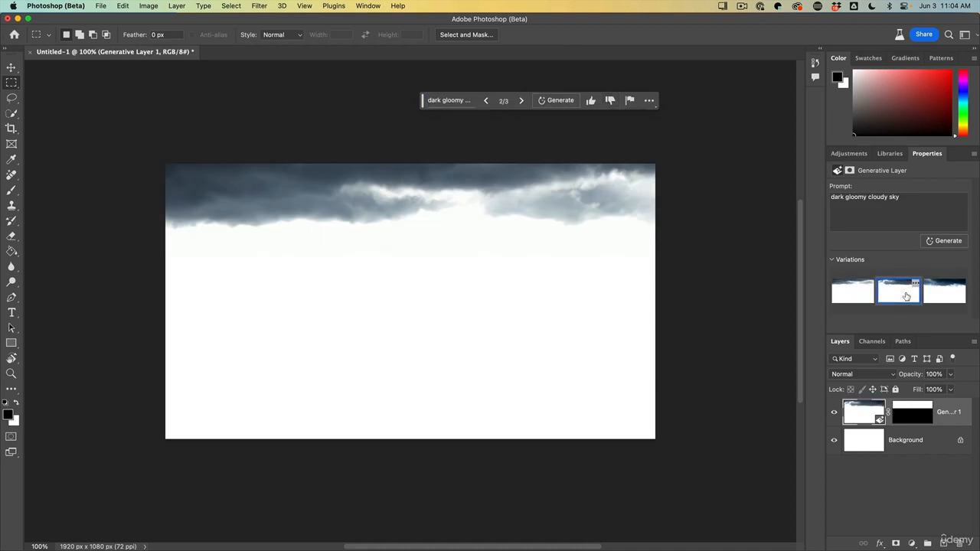
left_click(934, 297)
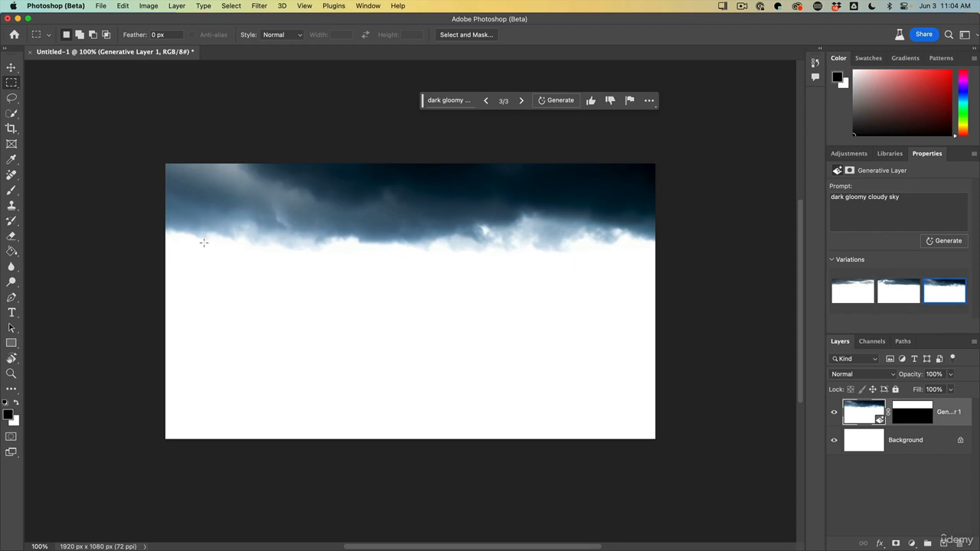
Step: Generate "ocean" in a full-width rectangular band overlapping the clouds' lower edge with Generative Fill and choose the third variation
left_click_drag(163, 235, 669, 331)
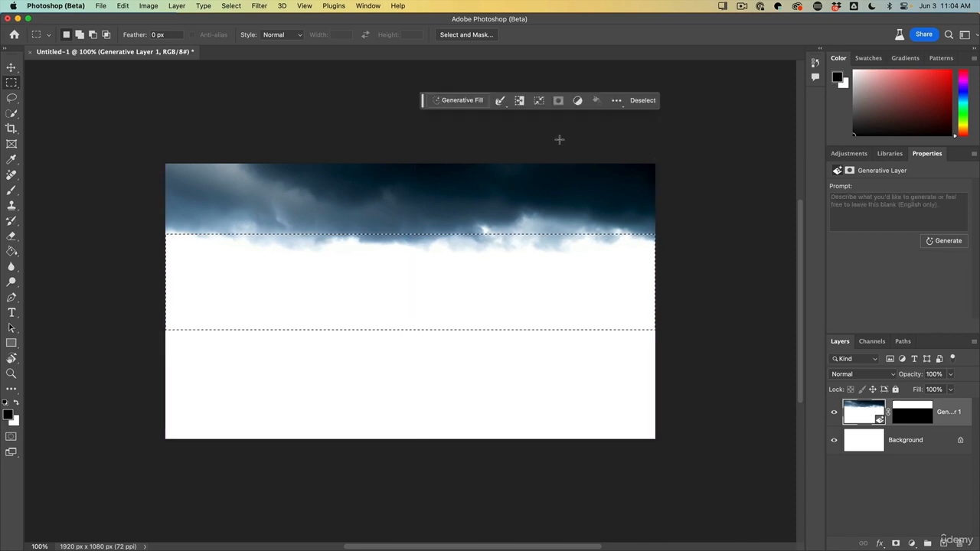
left_click(469, 106)
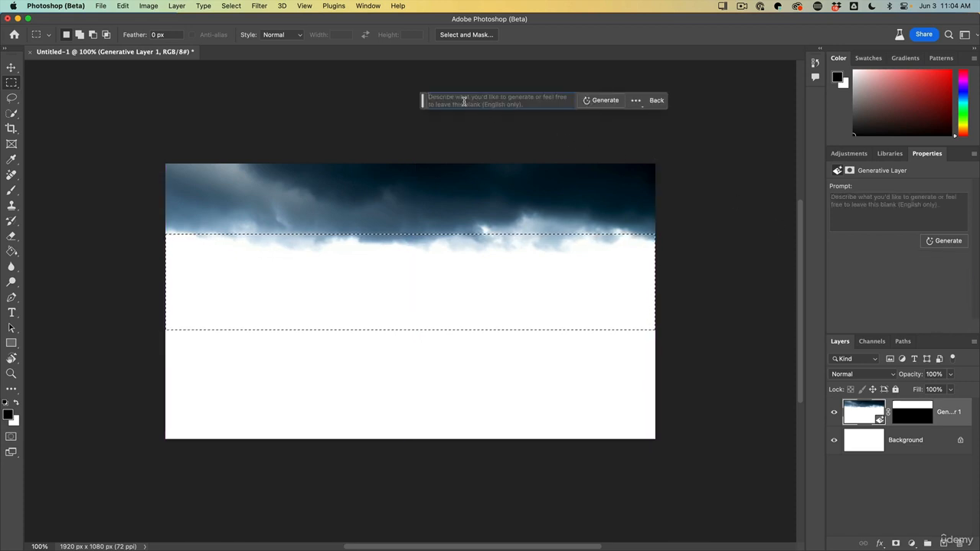
type("ocean")
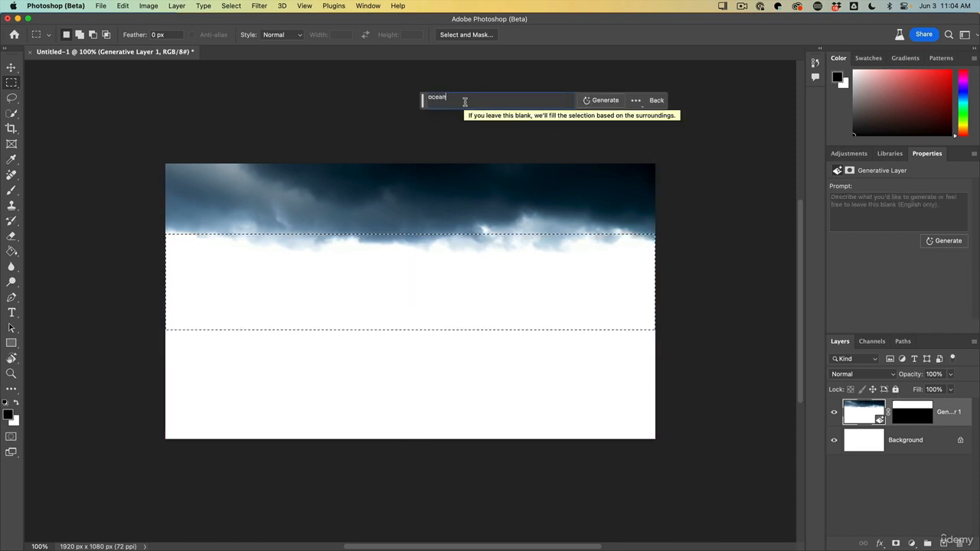
left_click(591, 102)
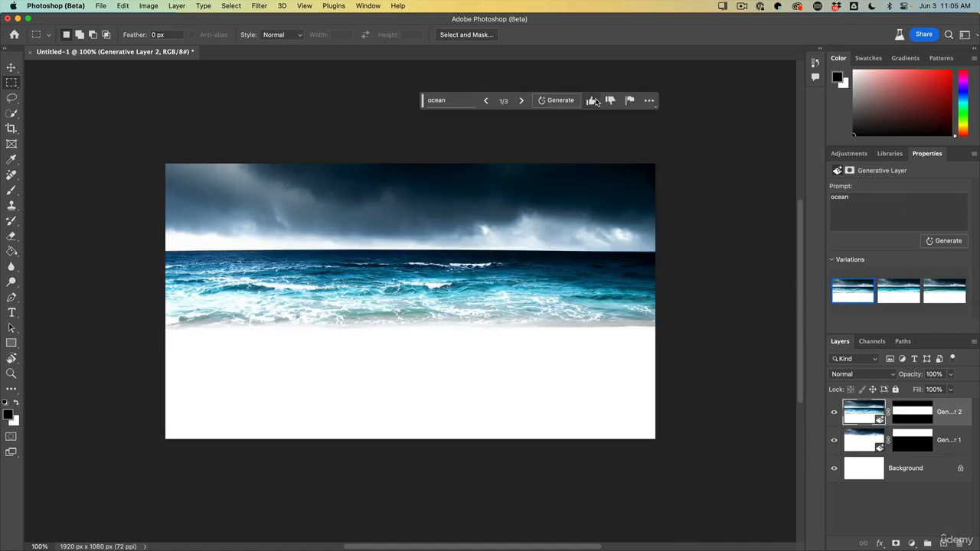
left_click(895, 298)
left_click(946, 300)
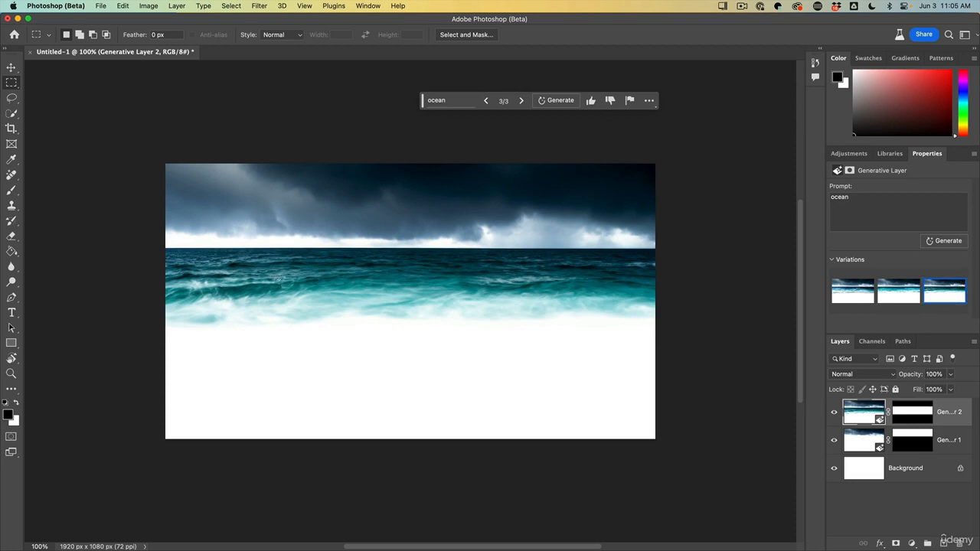
Step: Lasso the blank area from the ocean's foamy edge down to the canvas bottom and fill it with a generated "beach"
left_click(11, 97)
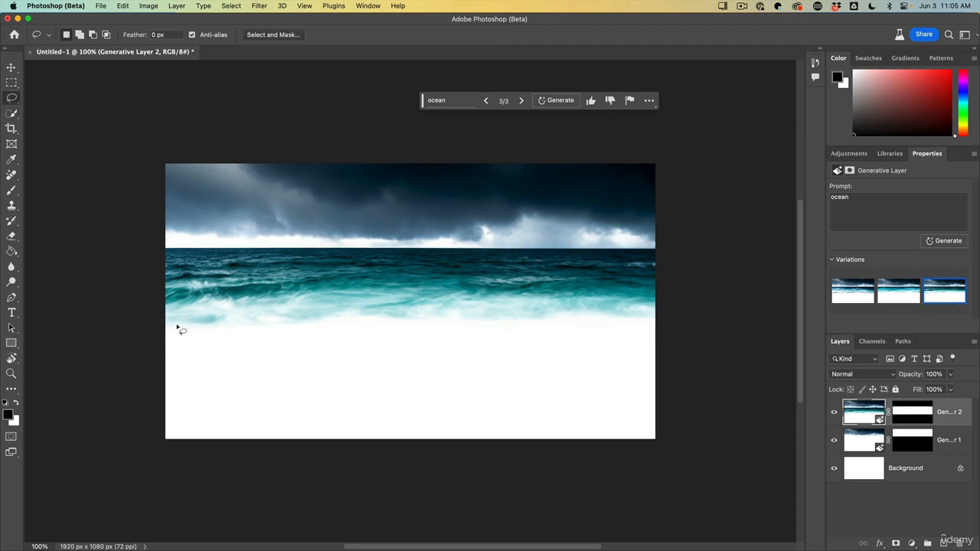
mouse_move(165, 319)
left_mouse_down()
mouse_move(409, 322)
mouse_move(634, 305)
mouse_move(683, 368)
mouse_move(676, 442)
mouse_move(450, 483)
mouse_move(220, 473)
mouse_move(146, 442)
mouse_move(130, 338)
left_mouse_up()
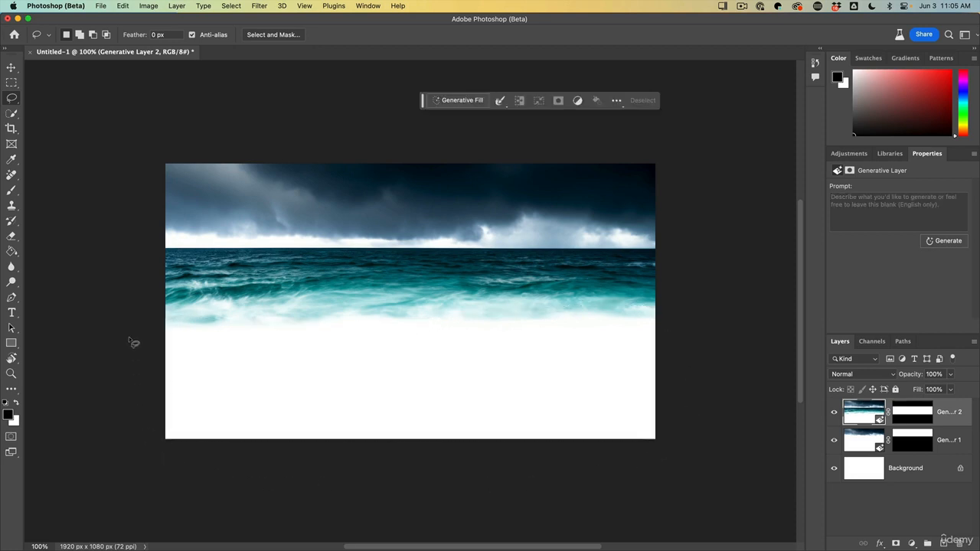
left_click(462, 101)
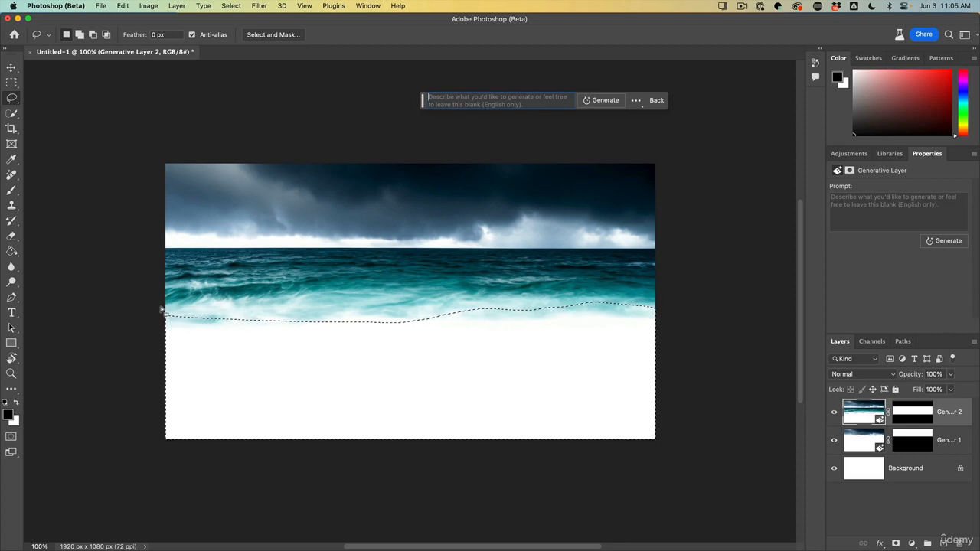
left_click(508, 105)
type("beach")
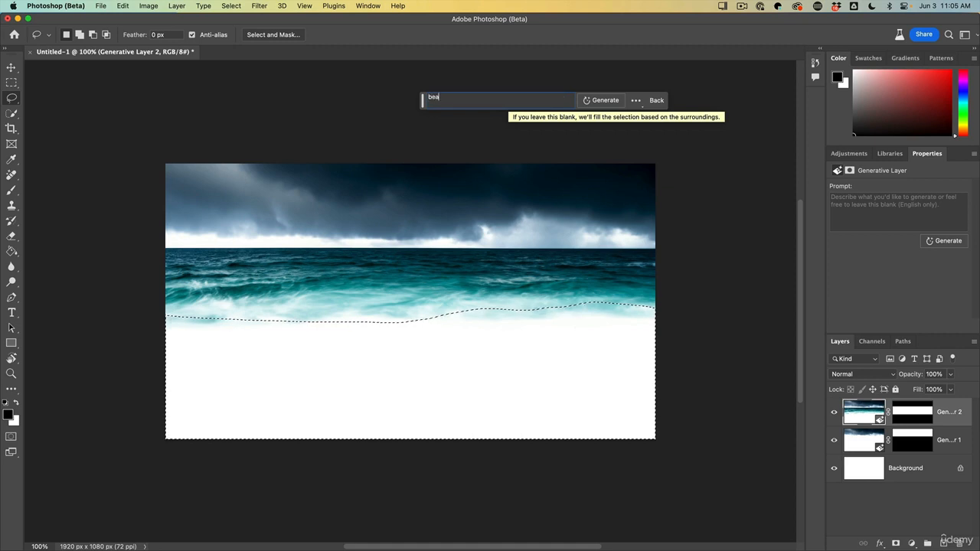
left_click(603, 101)
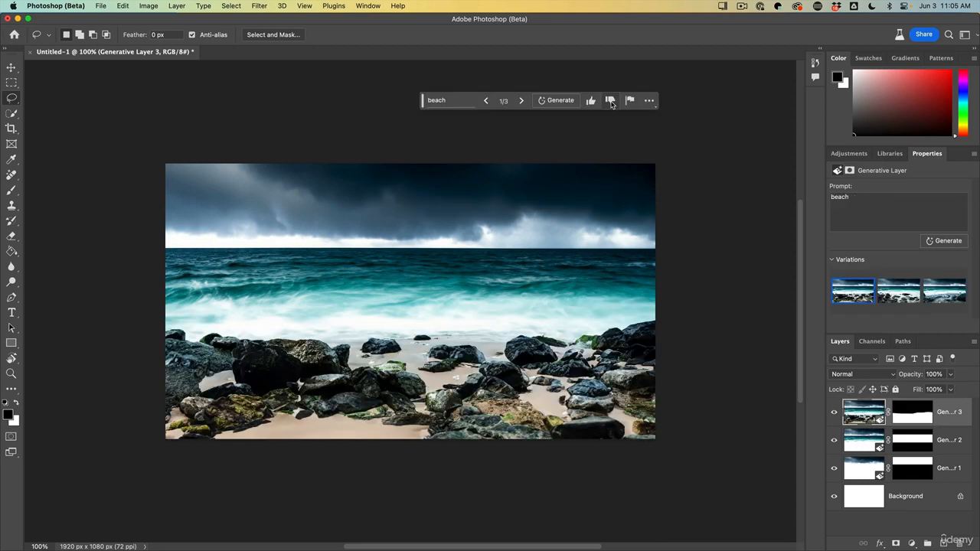
Step: Compare the three generated beach variations and keep the second one
left_click(894, 290)
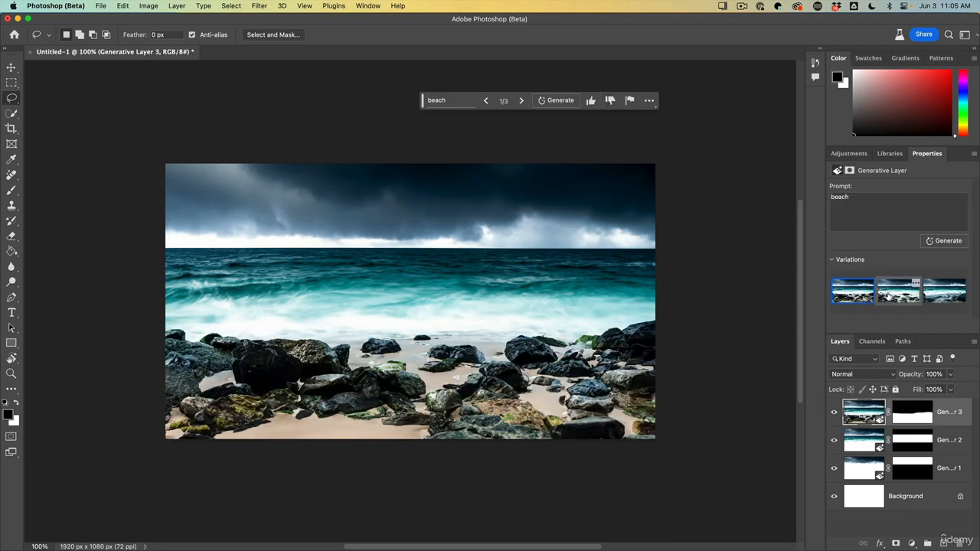
left_click(940, 299)
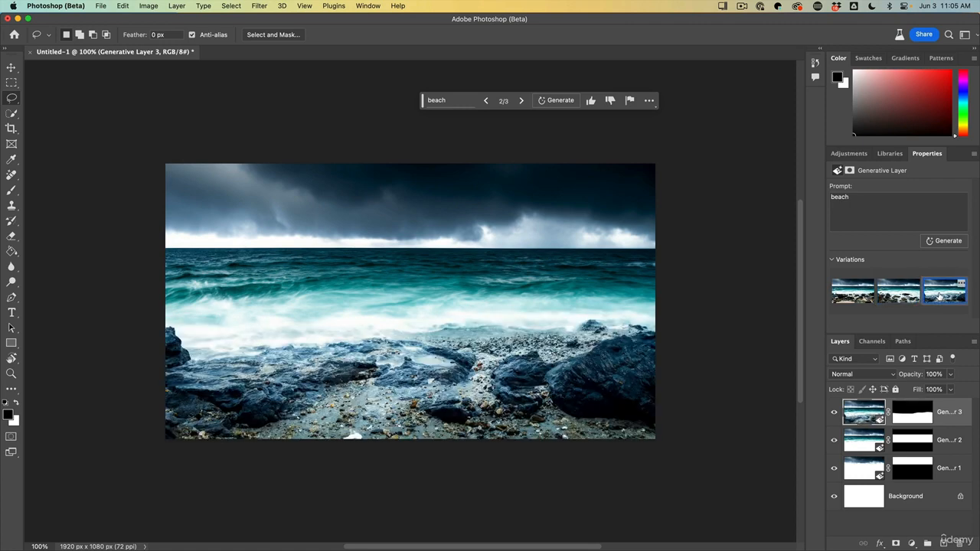
left_click(898, 294)
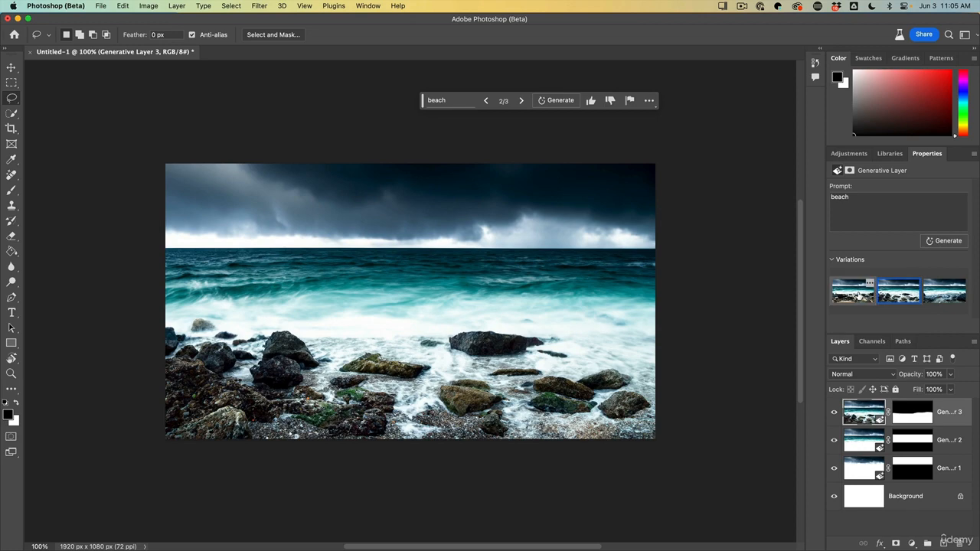
left_click(858, 295)
left_click(890, 295)
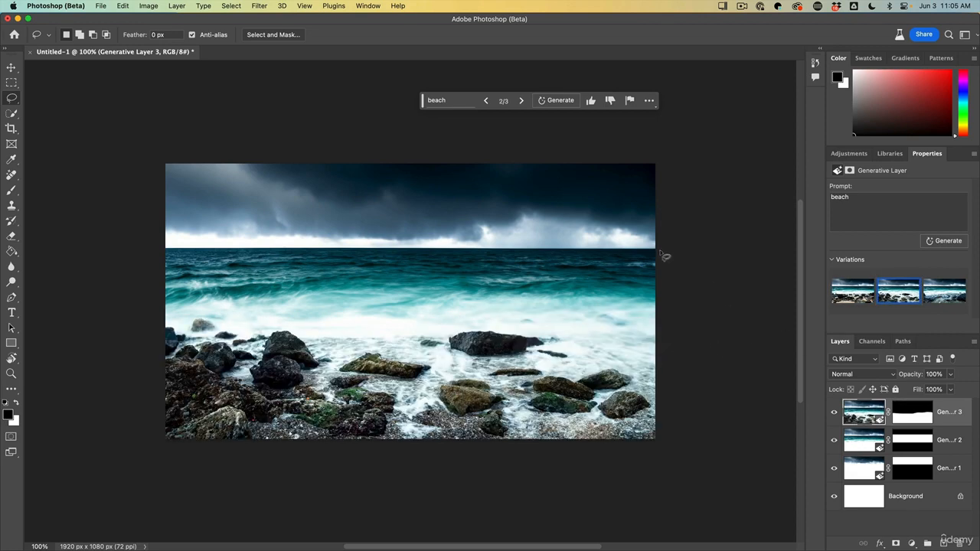
Step: Lasso the lower-right part of the scene from the horizon down, generate "rocks" there and choose the second variation
mouse_move(660, 239)
left_mouse_down()
mouse_move(577, 293)
mouse_move(503, 333)
mouse_move(486, 376)
mouse_move(552, 458)
mouse_move(677, 465)
mouse_move(712, 346)
mouse_move(696, 243)
left_mouse_up()
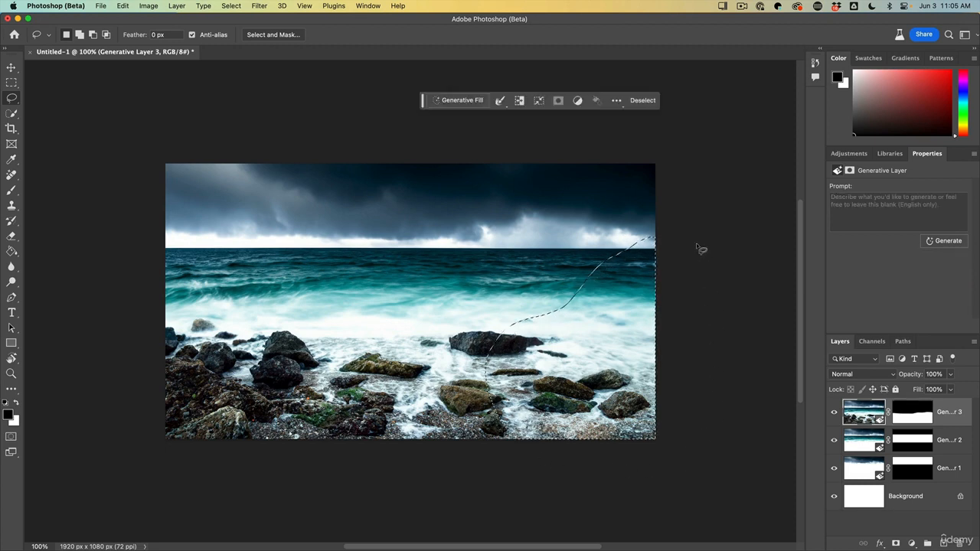
left_click(463, 101)
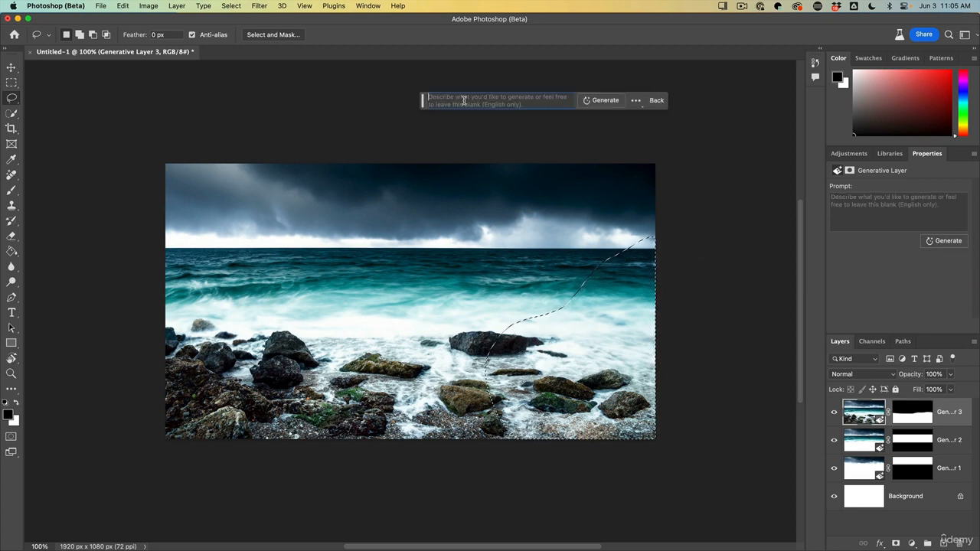
type("roc")
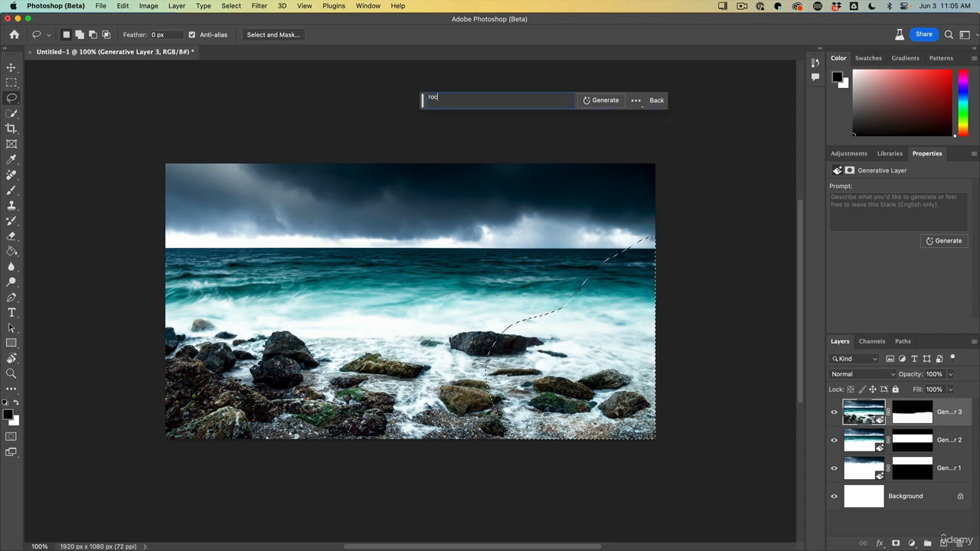
type("ks")
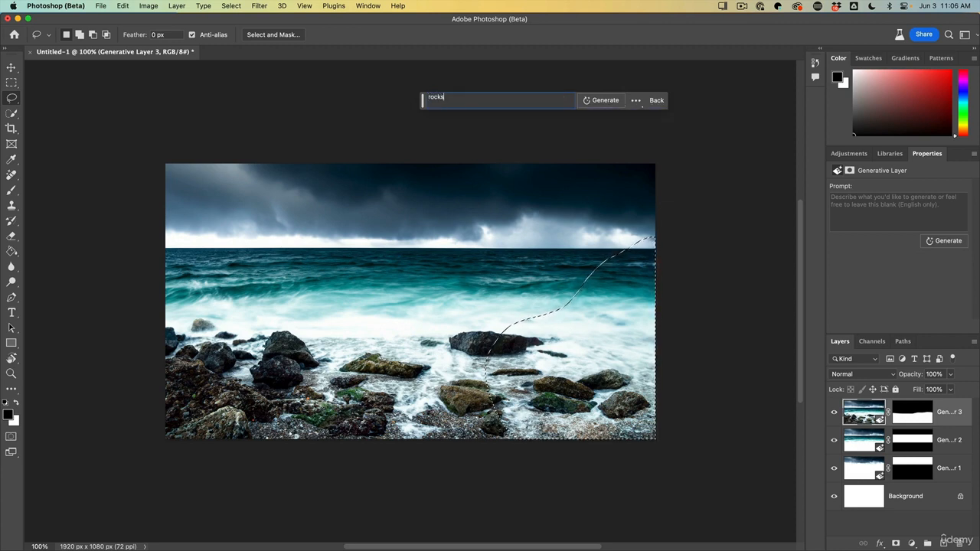
left_click(597, 101)
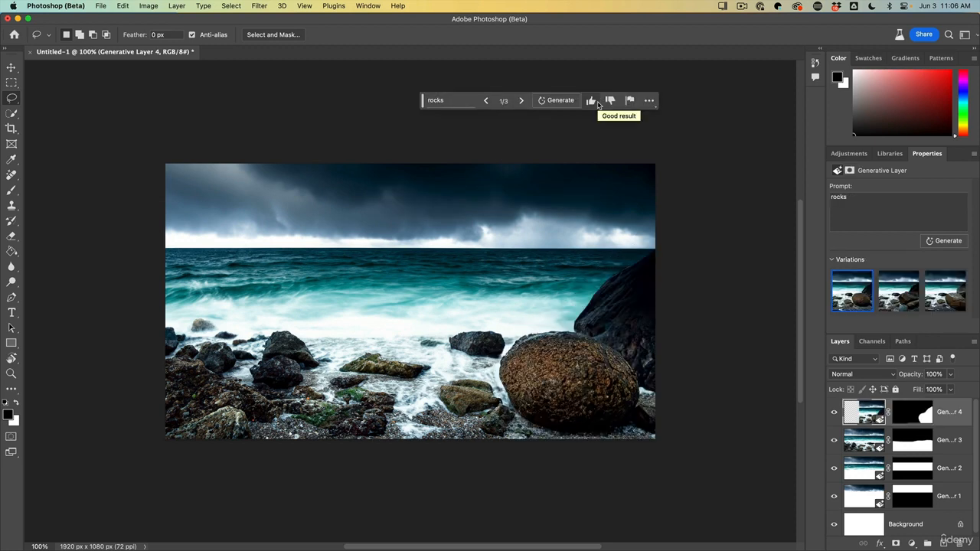
left_click(911, 299)
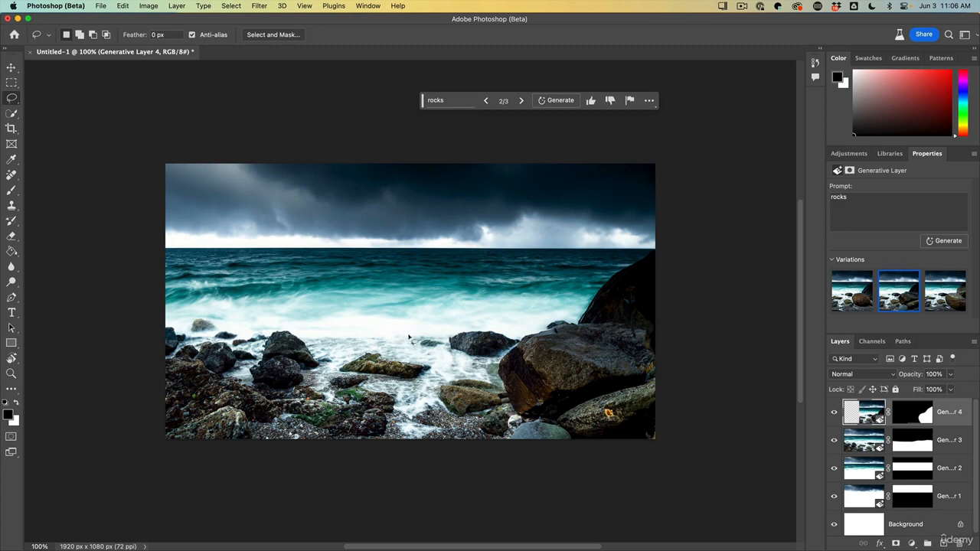
Step: Lasso a small area on top of the flat mossy rock near the middle of the shore and generate a "crab" there
mouse_move(391, 358)
left_mouse_down()
mouse_move(414, 362)
mouse_move(410, 346)
mouse_move(379, 349)
mouse_move(389, 356)
left_mouse_up()
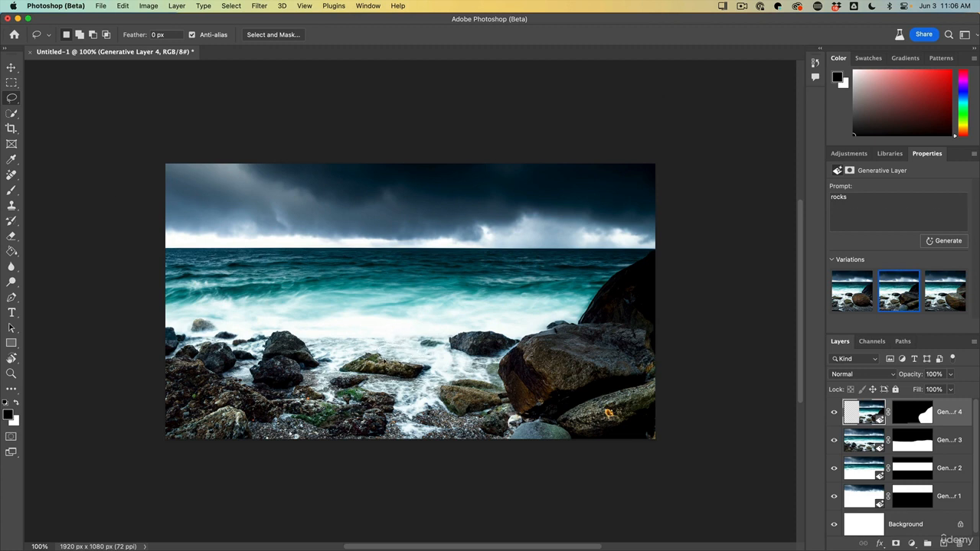
left_click(448, 102)
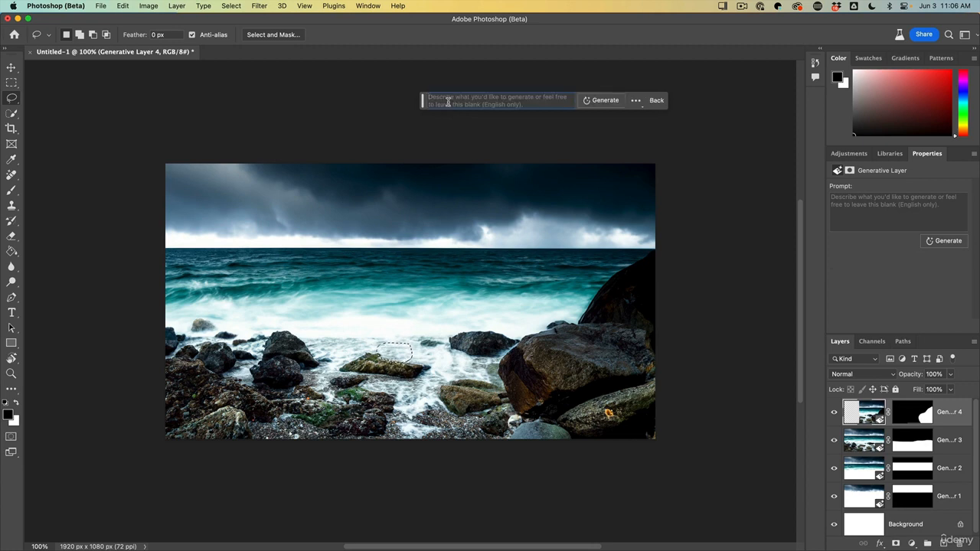
type("cra")
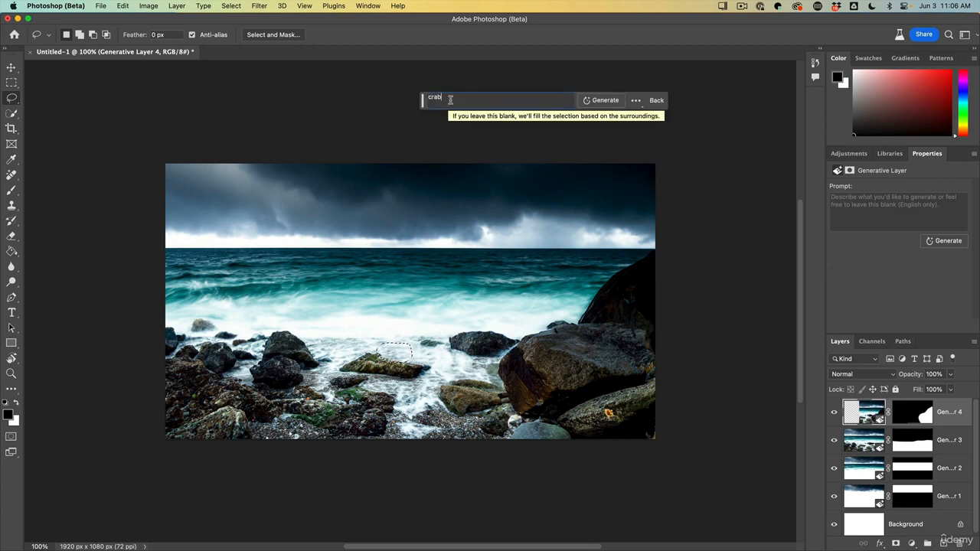
type("b")
left_click(605, 100)
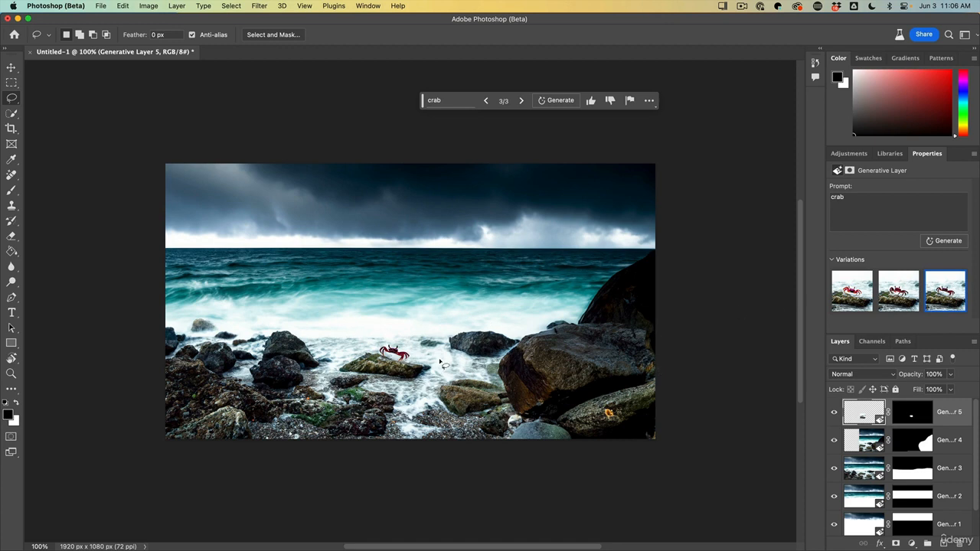
Step: Lasso a tall oval standing on top of the large rock, generate a "seagull" there and choose the second variation
mouse_move(555, 343)
left_mouse_down()
mouse_move(589, 341)
mouse_move(599, 313)
mouse_move(584, 226)
mouse_move(565, 227)
mouse_move(555, 343)
left_mouse_up()
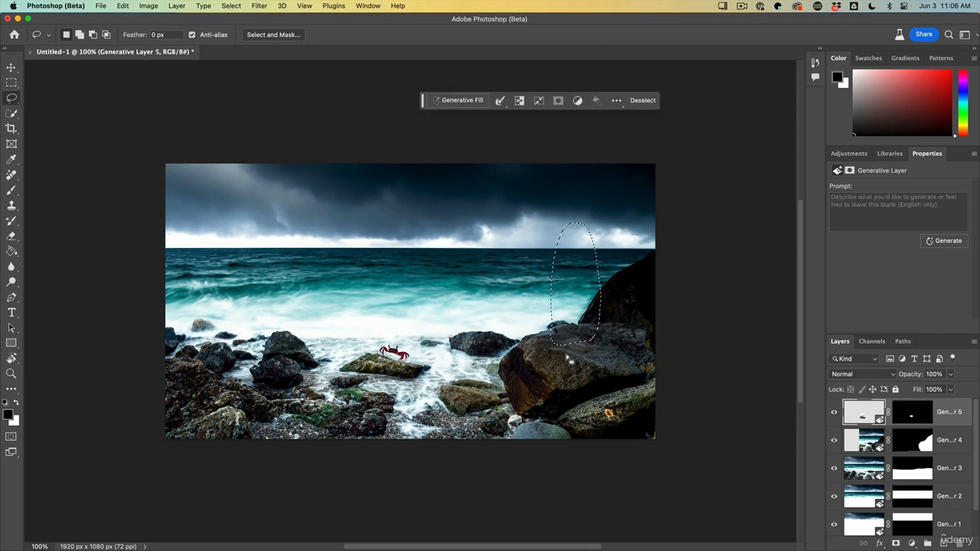
left_click(460, 101)
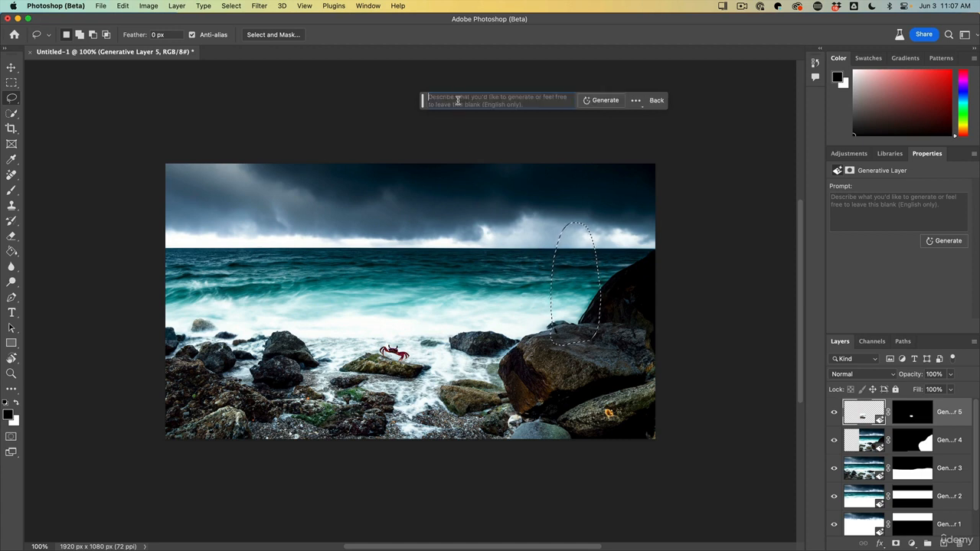
type("sea")
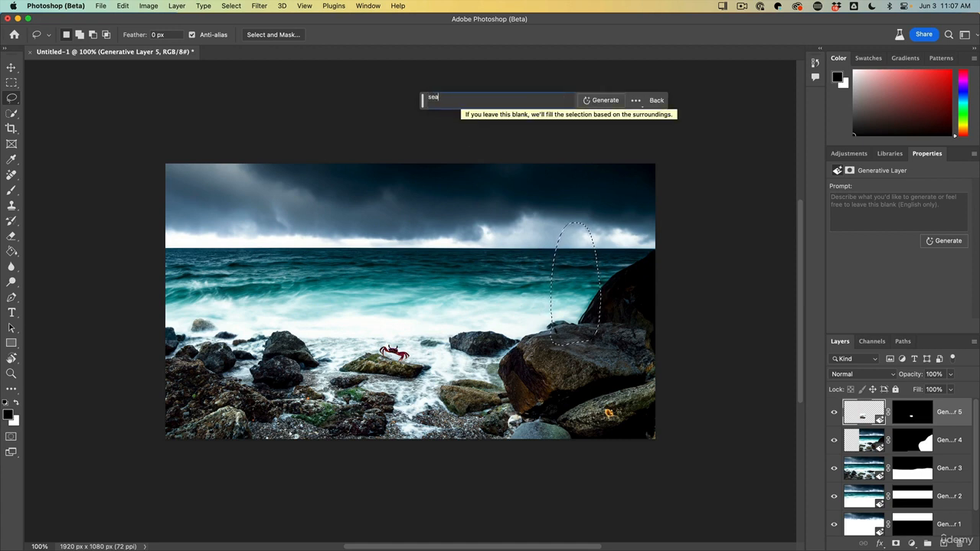
type("gull")
left_click(600, 101)
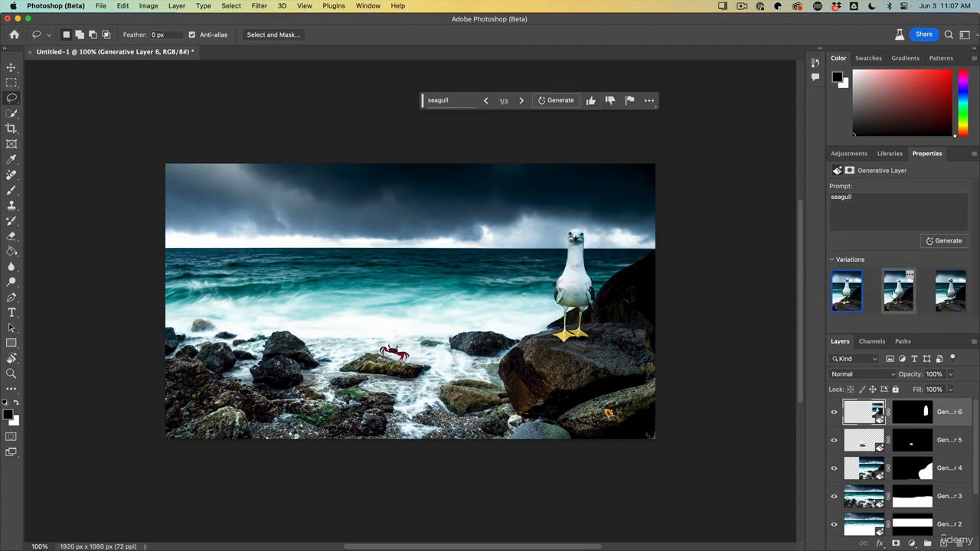
left_click(893, 296)
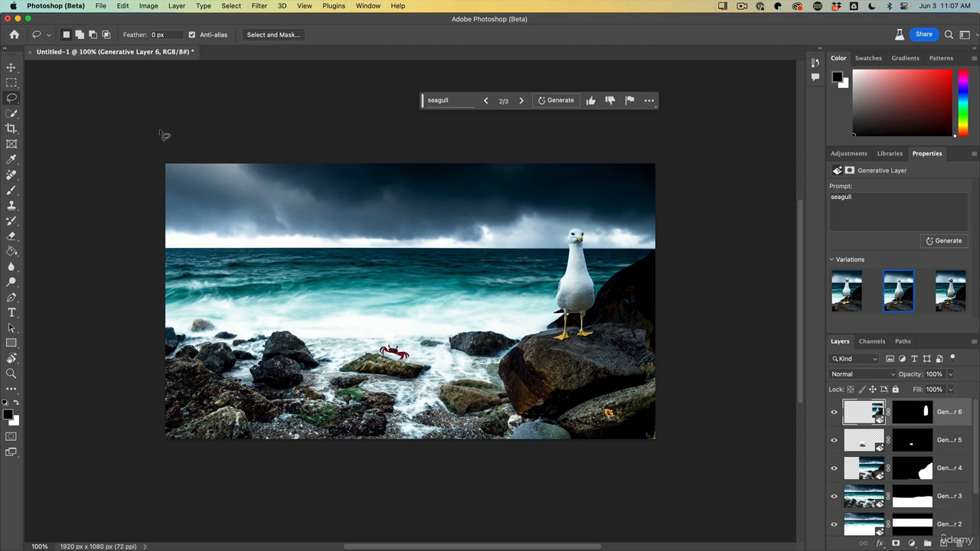
Step: Scale the seagull layer proportionally to just under two thirds of its size and place the bird on top of the large rock
left_click(11, 67)
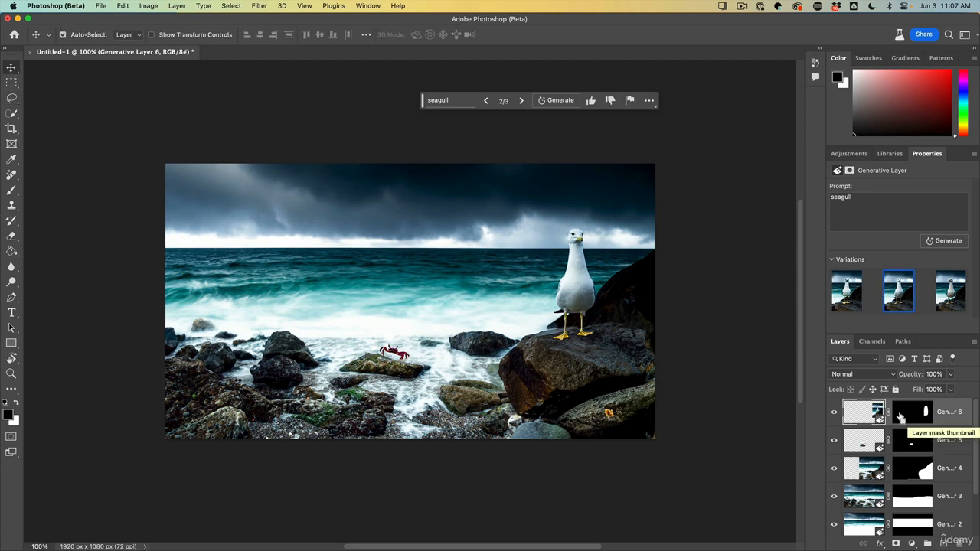
key("super+t")
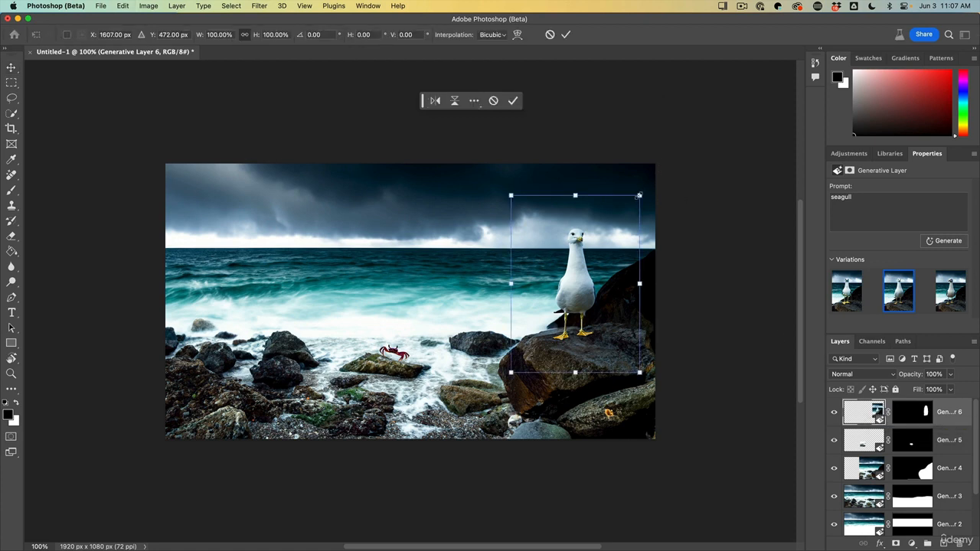
left_click_drag(640, 195, 594, 259)
left_click_drag(565, 320, 573, 310)
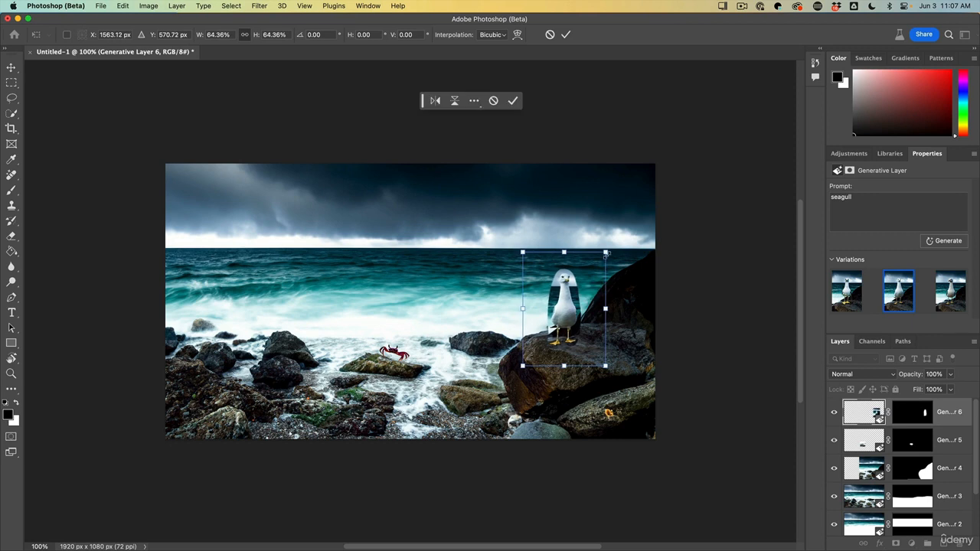
left_click_drag(605, 253, 605, 254)
key("Return")
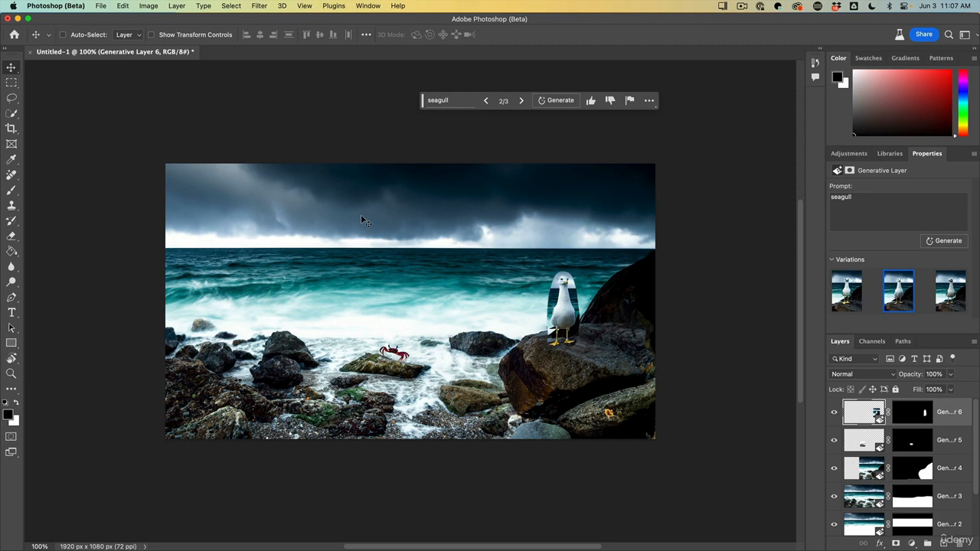
Step: Regenerate the "seagull" at its reduced size and inspect its layer in isolation before showing all layers again
left_click(558, 101)
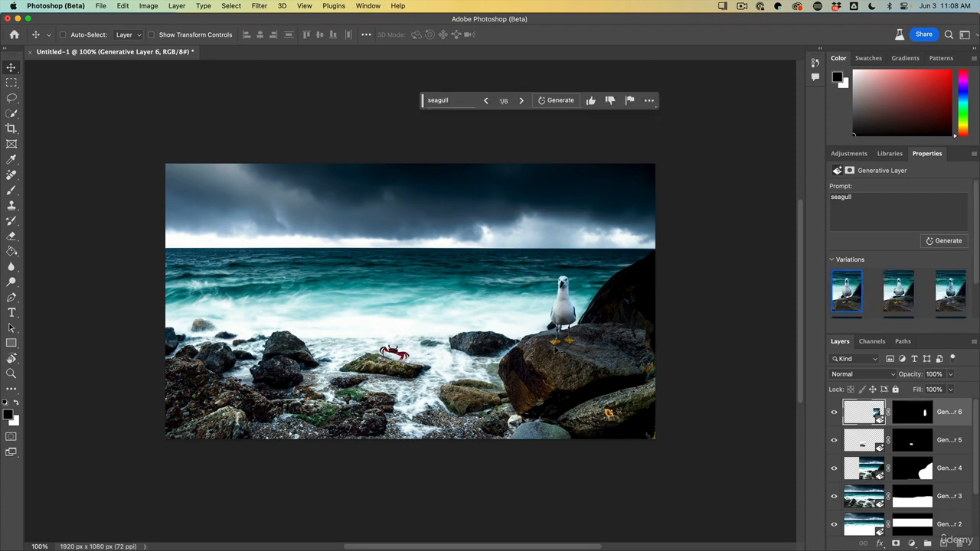
left_click(834, 413, "alt")
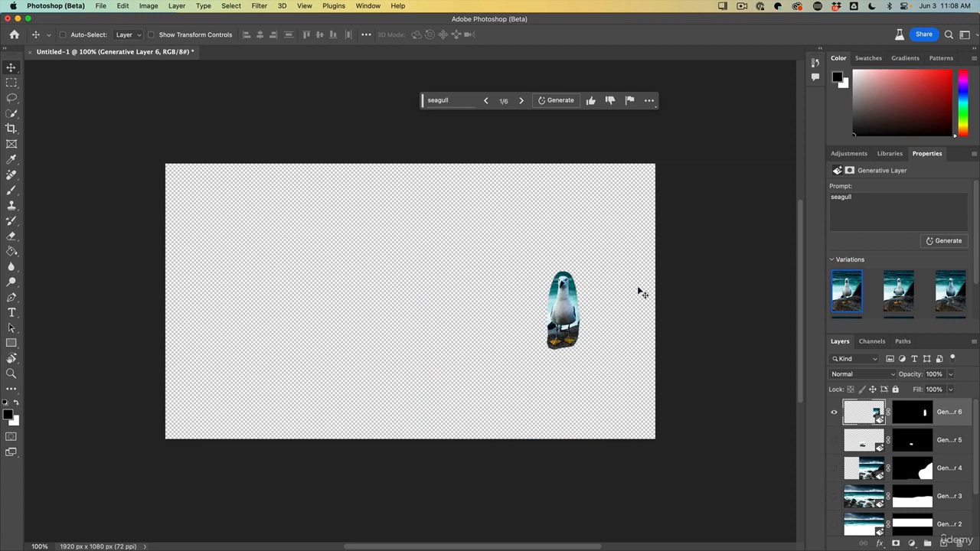
left_click(834, 414, "alt")
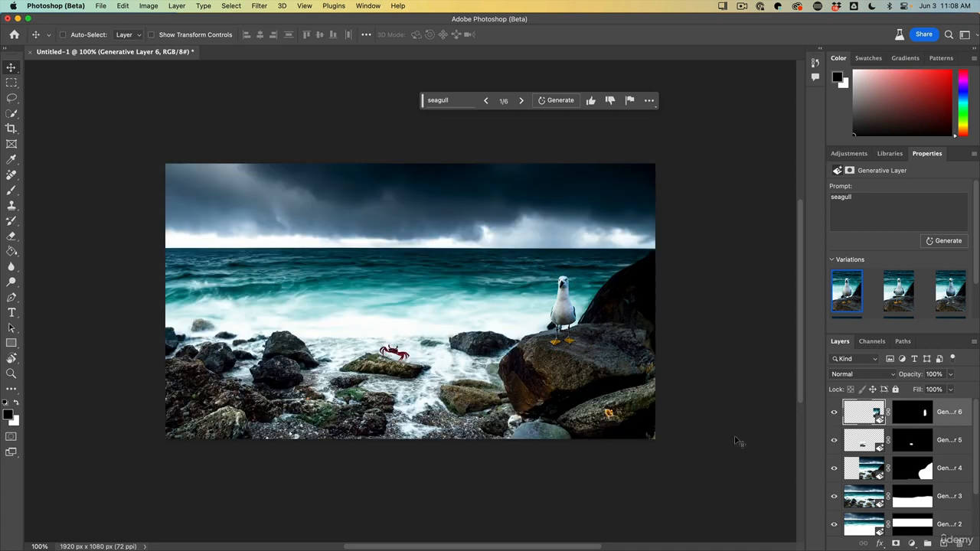
Step: Compare the newly generated variations of the seagull on the rock and keep the first one
left_click(898, 290)
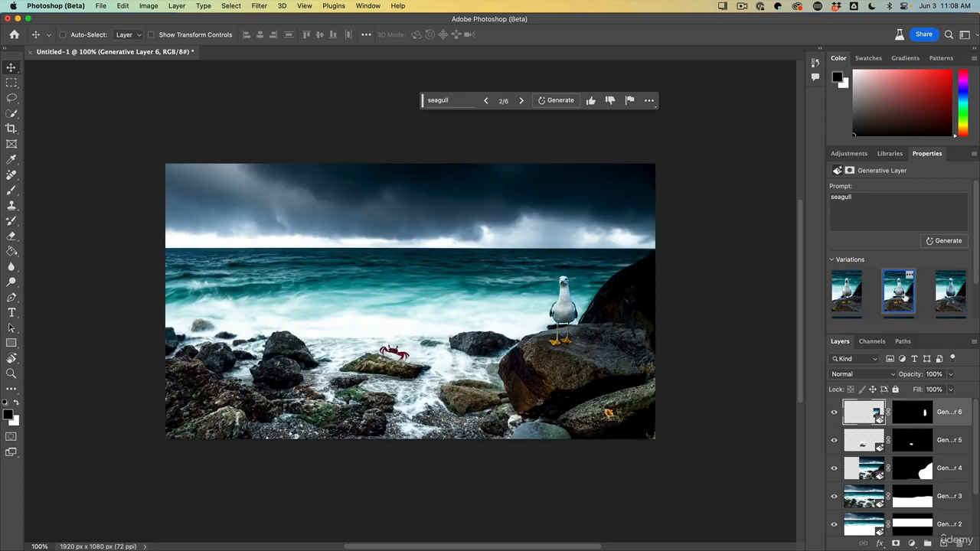
left_click(950, 291)
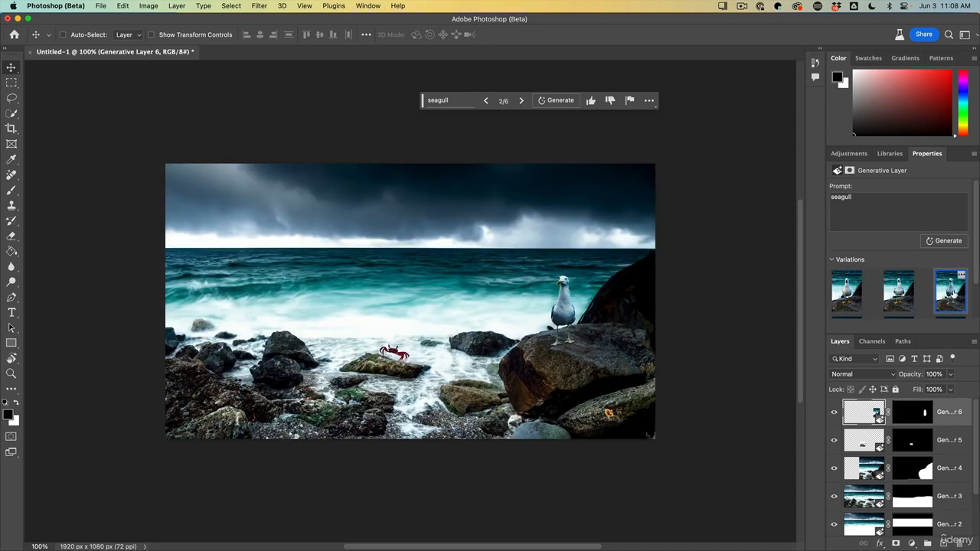
left_click(907, 301)
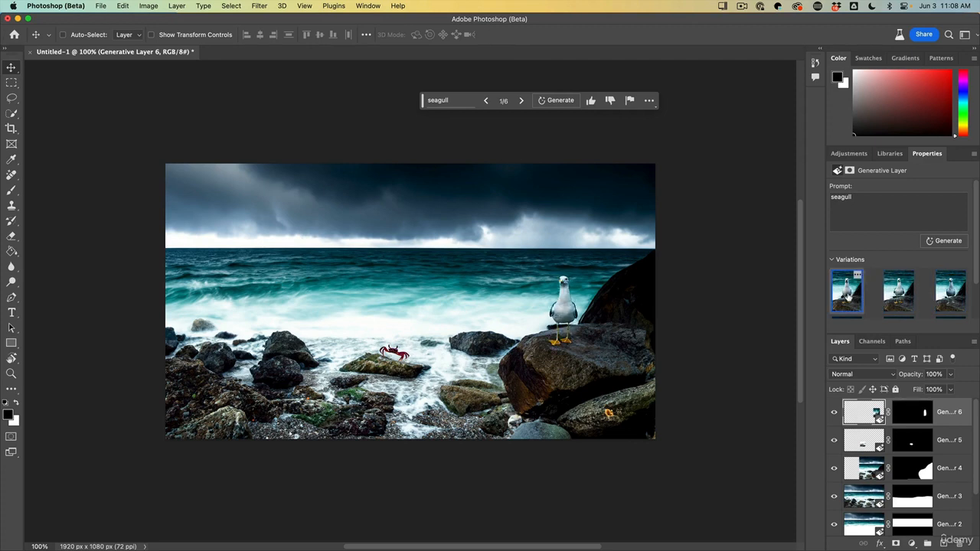
left_click(848, 298)
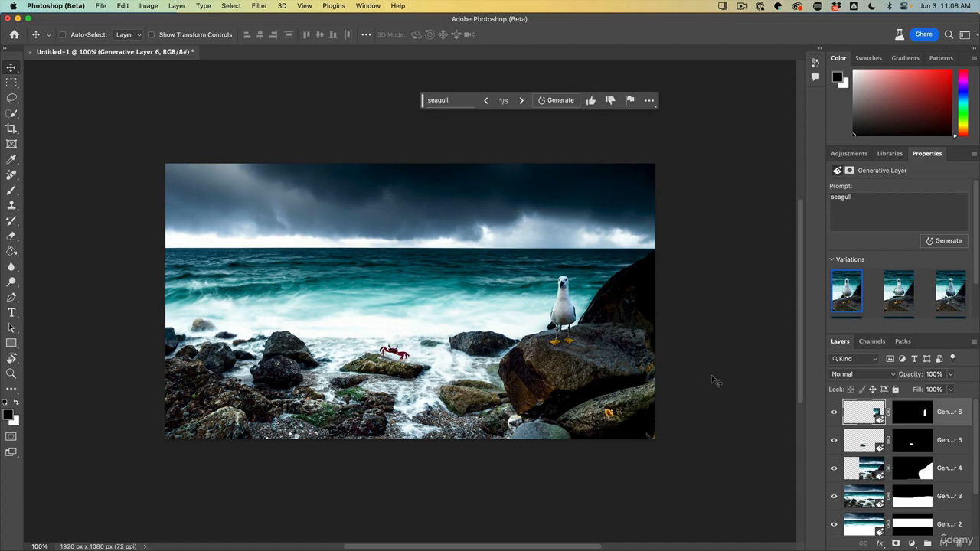
Step: Copy the seagull layer into the upper-left sky and flatten the copy to about 34% height and 131% width, tilted about 11°
left_click_drag(567, 316, 243, 230)
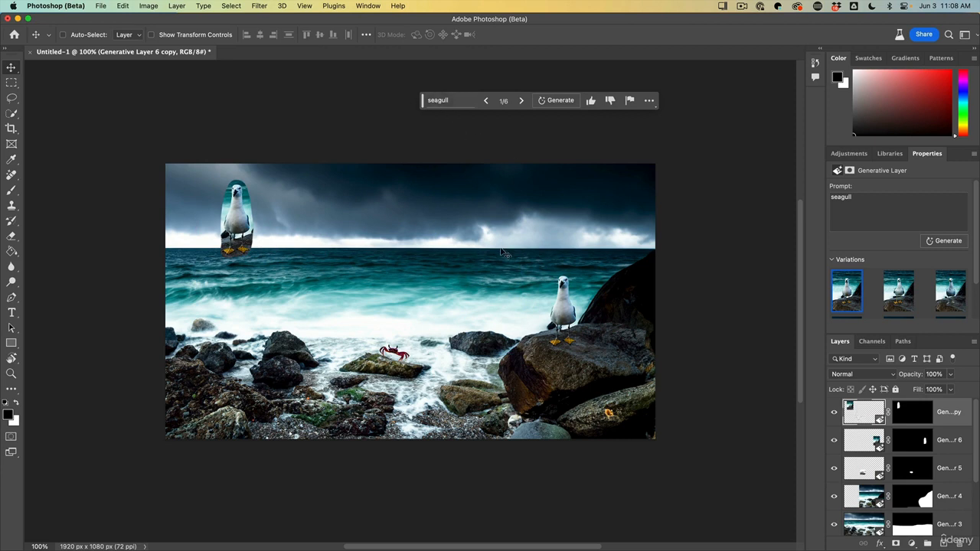
key("super+t")
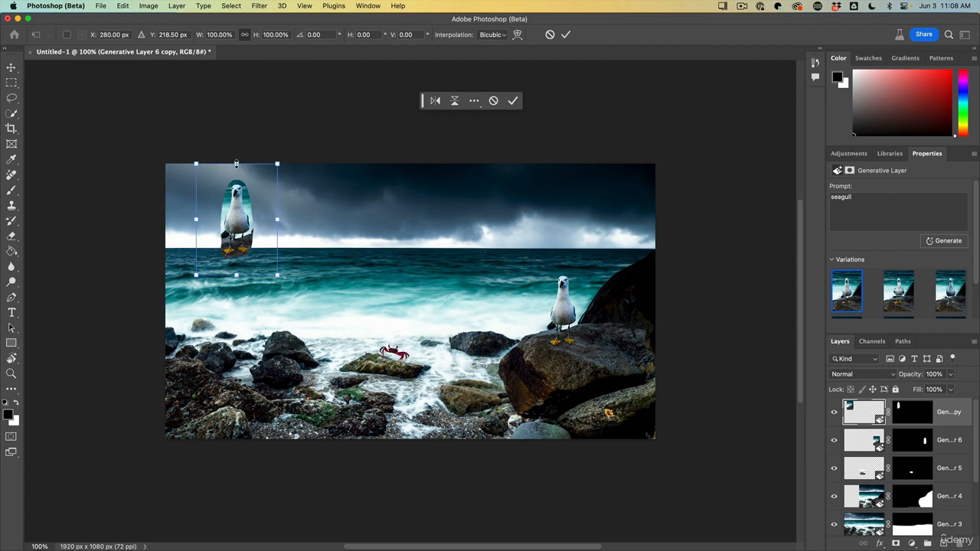
left_click_drag(236, 163, 250, 187)
left_click_drag(312, 184, 313, 197)
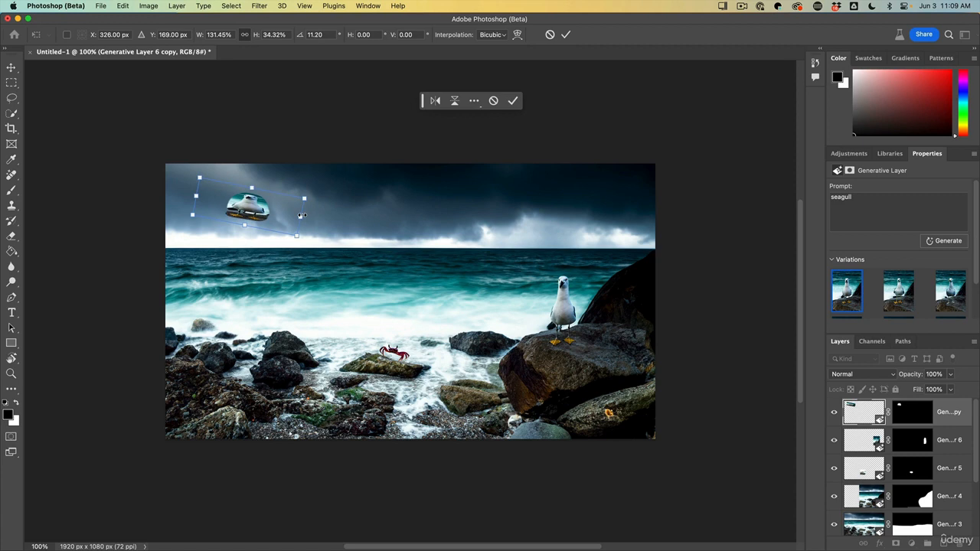
Step: Stretch the seagull copy to about 396% width and 29% height, rotate it to about -23° and position it in the upper-left sky
left_click_drag(301, 216, 576, 271)
left_click_drag(433, 254, 327, 227)
left_click_drag(470, 226, 406, 220)
left_click_drag(258, 210, 268, 216)
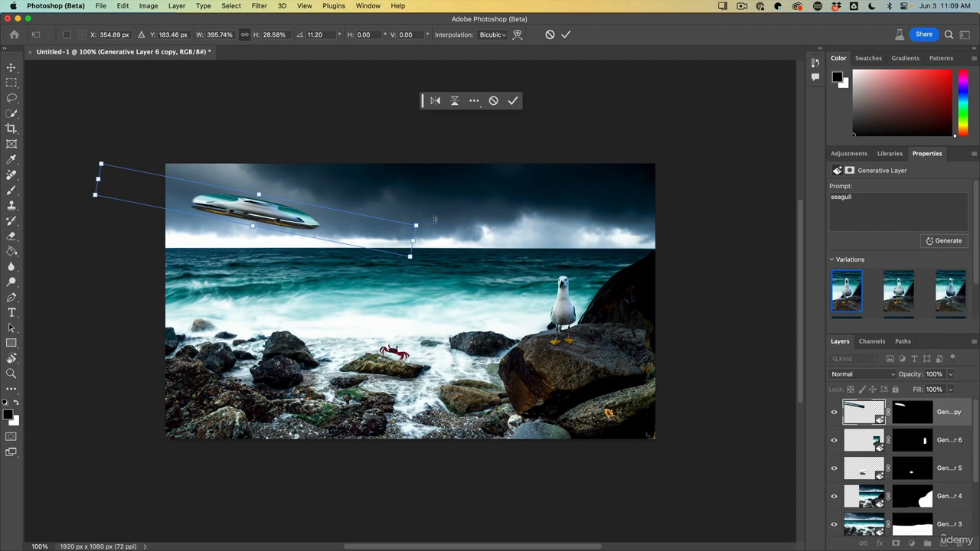
left_click_drag(432, 217, 408, 118)
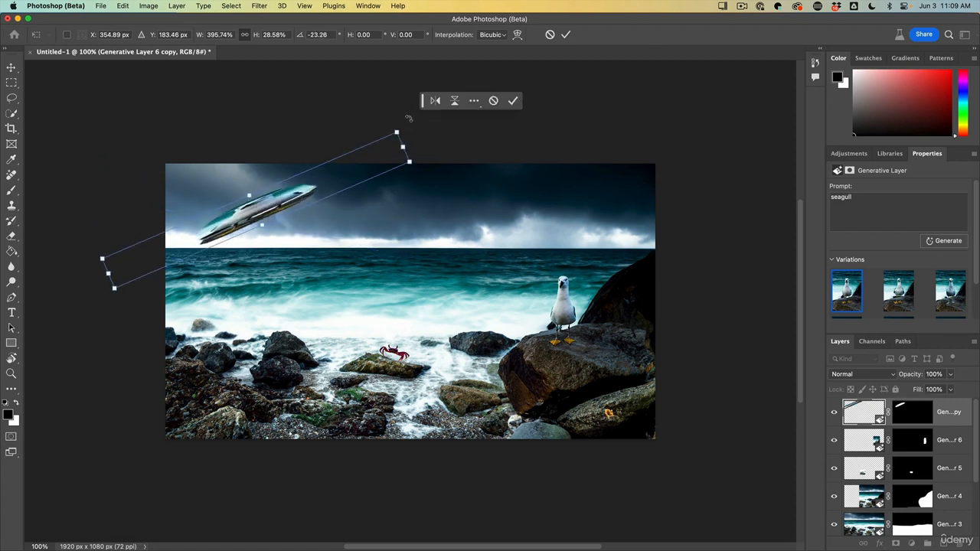
key("Return")
left_click_drag(288, 203, 285, 193)
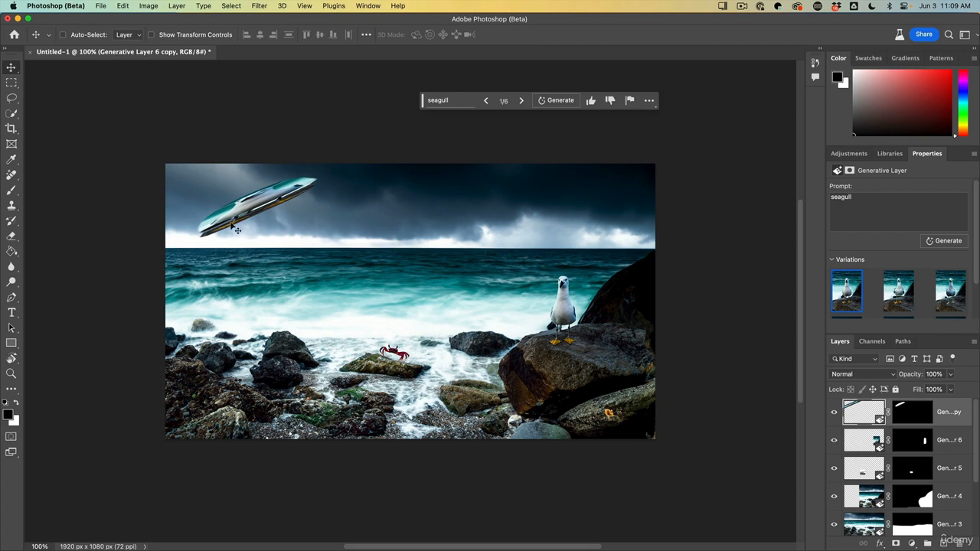
Step: Regenerate the stretched "seagull" copy in the sky, compare its new variations and keep the first one
left_click(549, 105)
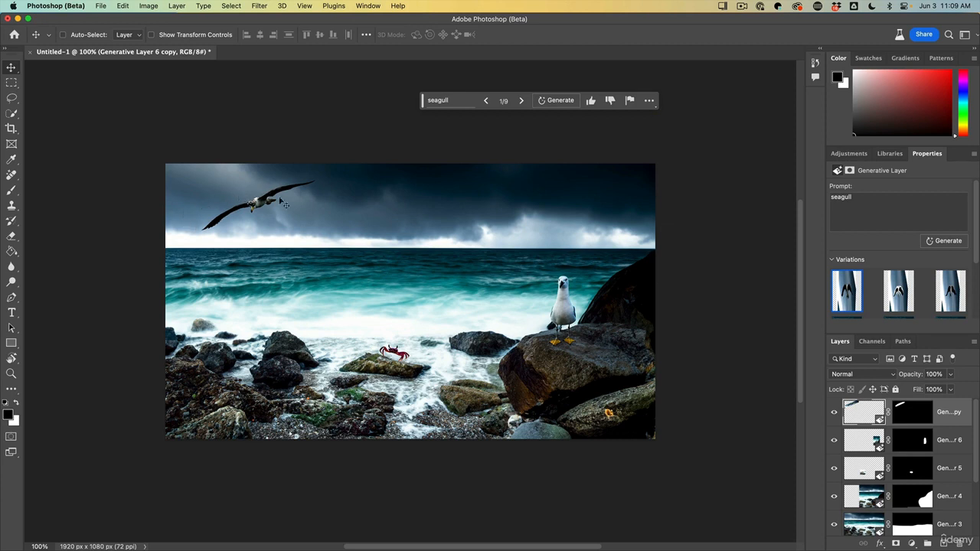
left_click(907, 289)
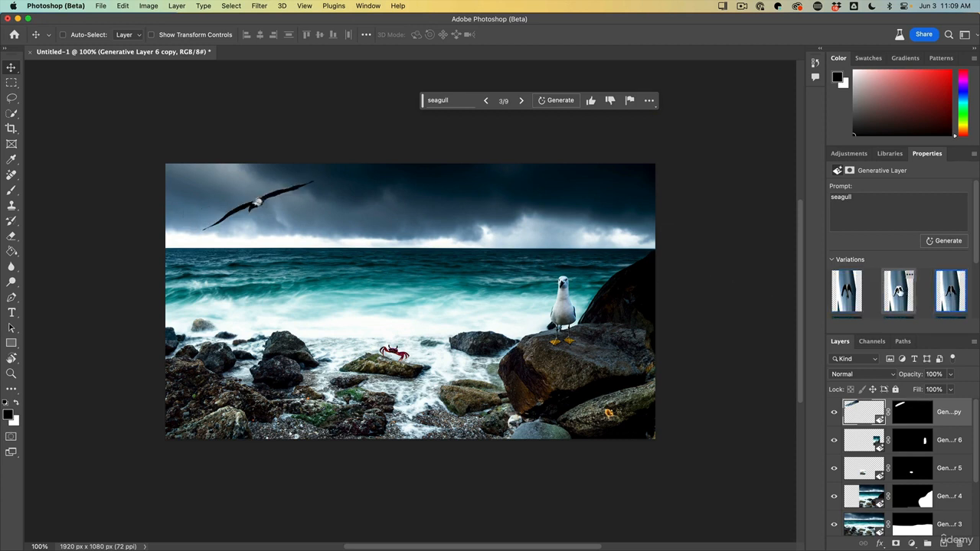
left_click(848, 292)
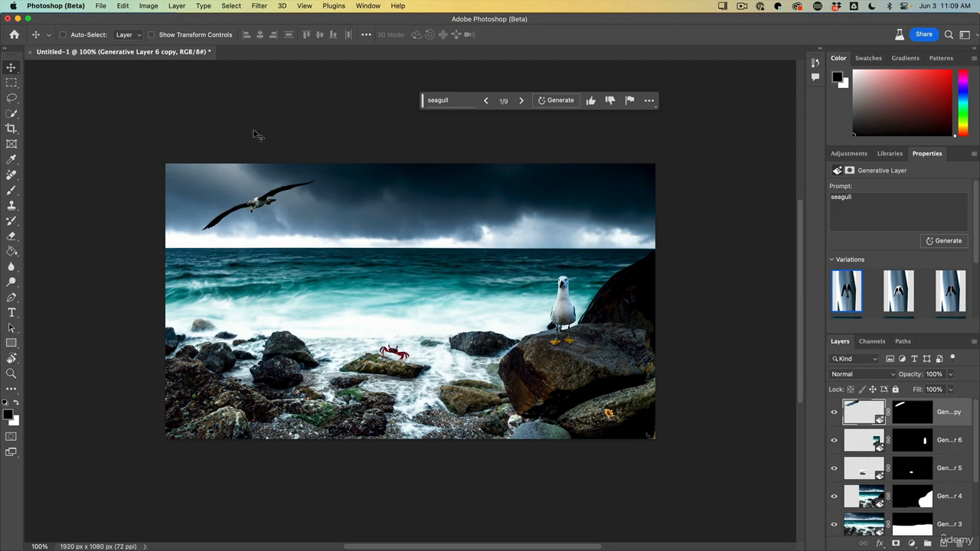
Step: Lasso a thin flat oval in the ocean just below the horizon, right of centre, and generate a "whale" there
left_click(12, 98)
left_click(76, 98)
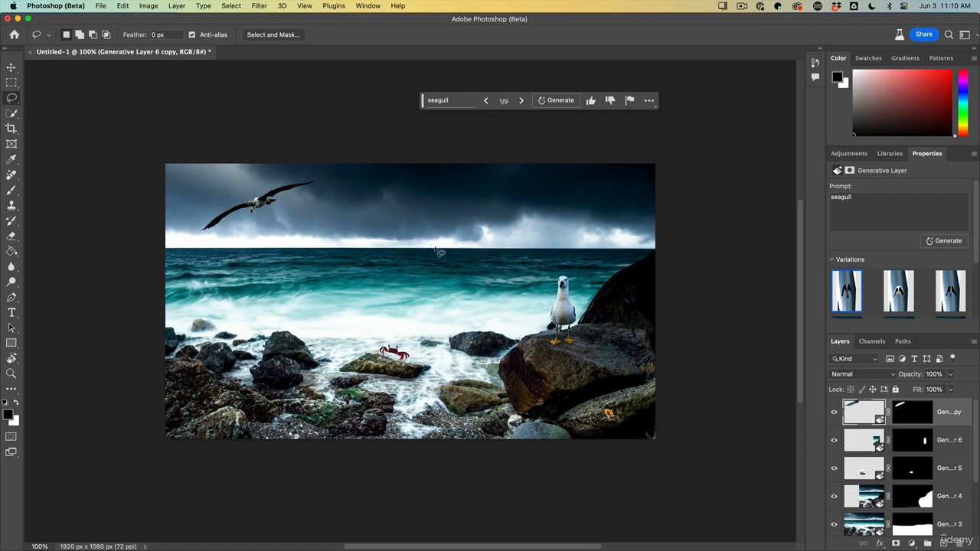
mouse_move(431, 258)
left_mouse_down()
mouse_move(526, 262)
mouse_move(450, 249)
mouse_move(442, 266)
left_mouse_up()
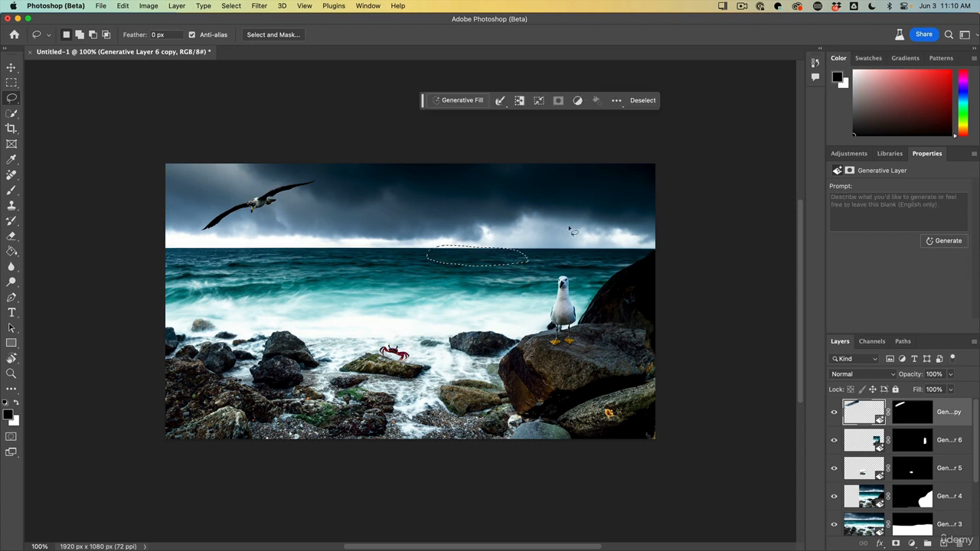
left_click(461, 101)
type("whale")
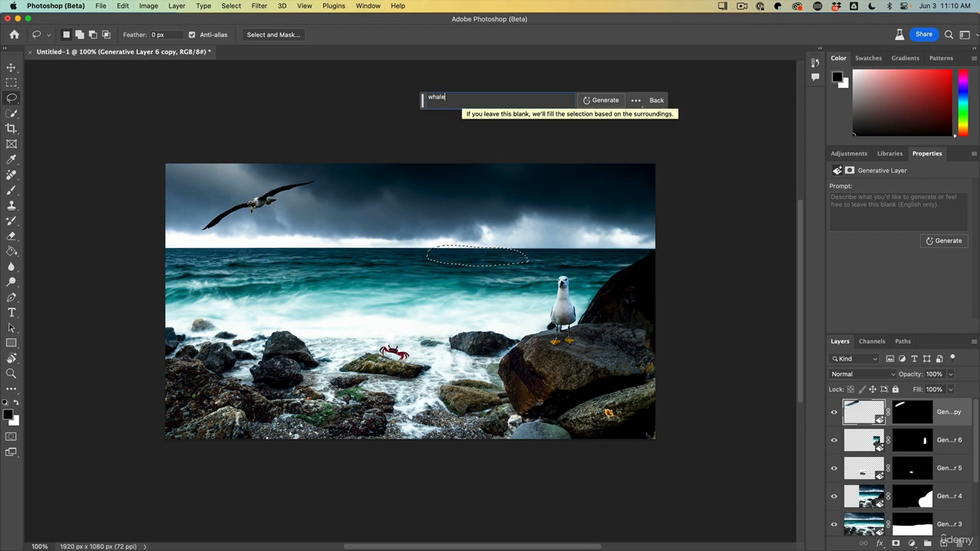
left_click(600, 100)
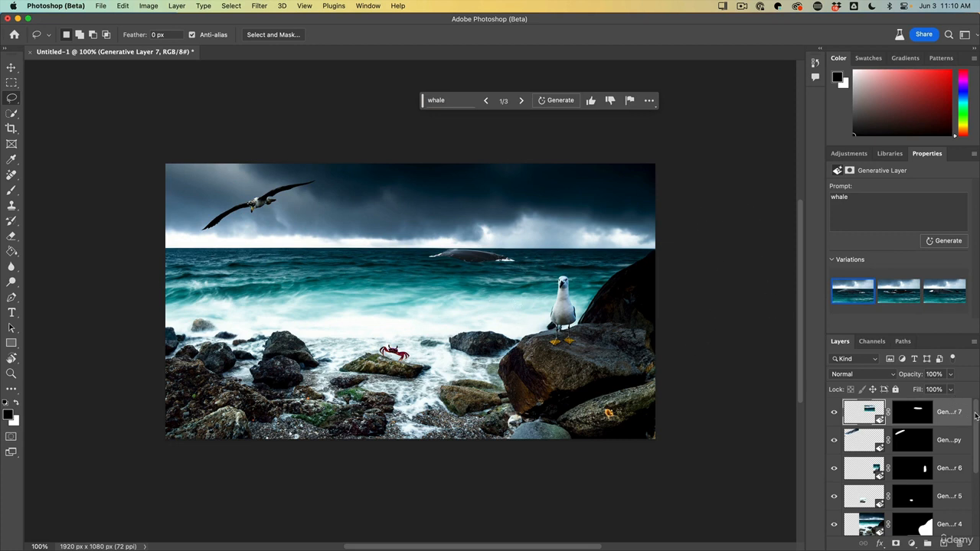
Step: Toggle the visibility of the crab's generative layer and leave it hidden
left_click_drag(975, 415, 971, 459)
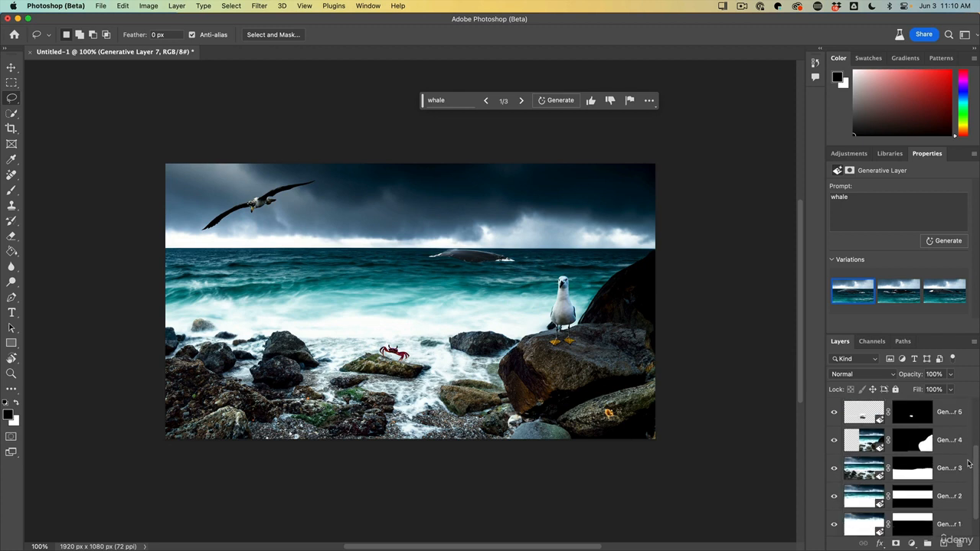
left_click(835, 413)
left_click(835, 414)
left_click(834, 413)
Step: Reduce the opacity of the whale's generative layer to 81%
scroll(977, 459, "up", 2)
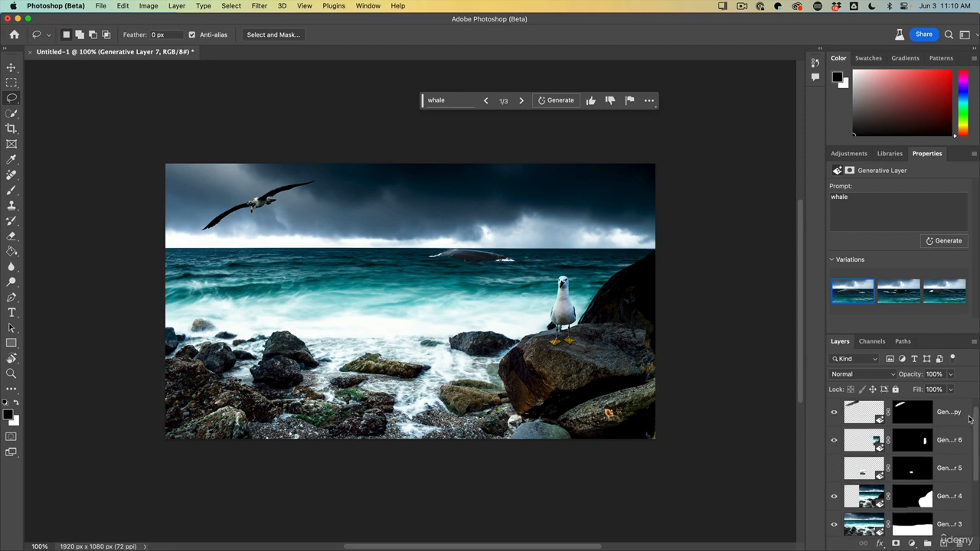
scroll(969, 419, "up", 1)
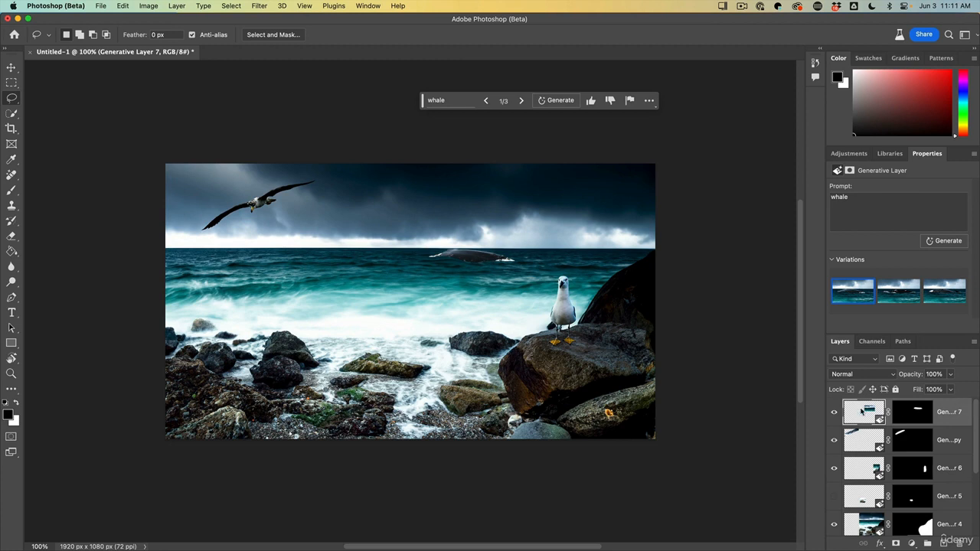
left_click_drag(911, 377, 892, 369)
Step: Expand the canvas leftward and downward with the Crop tool at a 16:9 ratio to 2731 x 1536 px
left_click(11, 129)
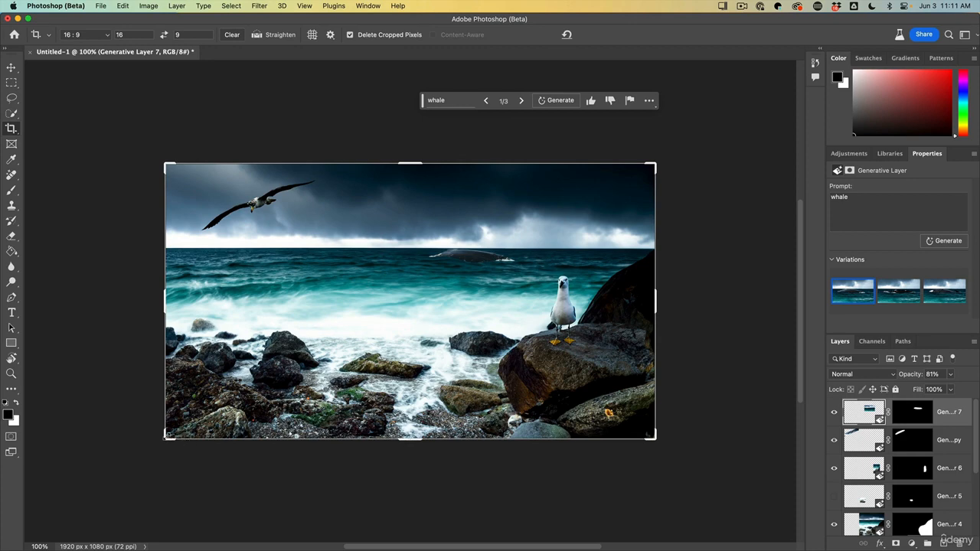
left_click_drag(167, 438, 68, 506)
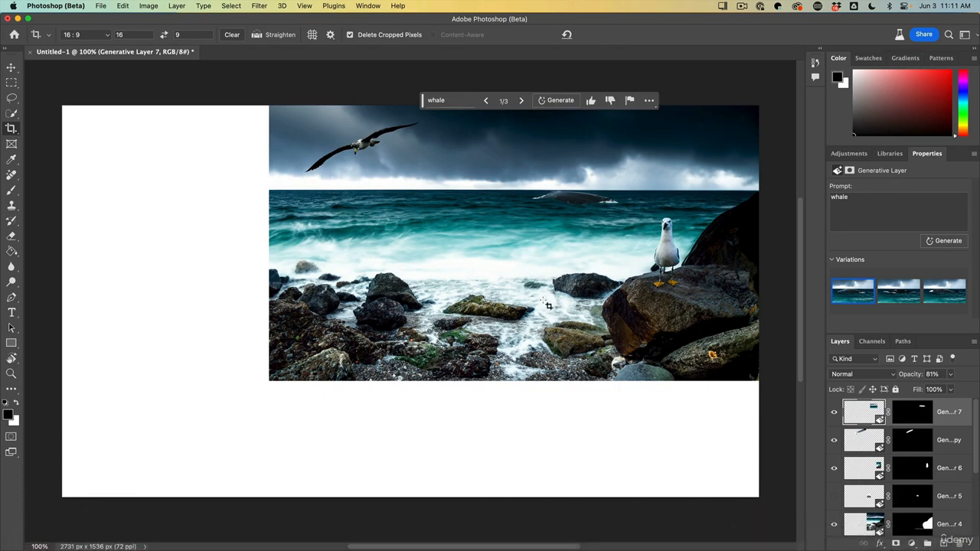
Step: Select both blank strips with slight overlap onto the image, extend the scene there using Generative Fill without a prompt, and move the floating bar above the canvas
left_click(12, 82)
left_click_drag(66, 97, 272, 527)
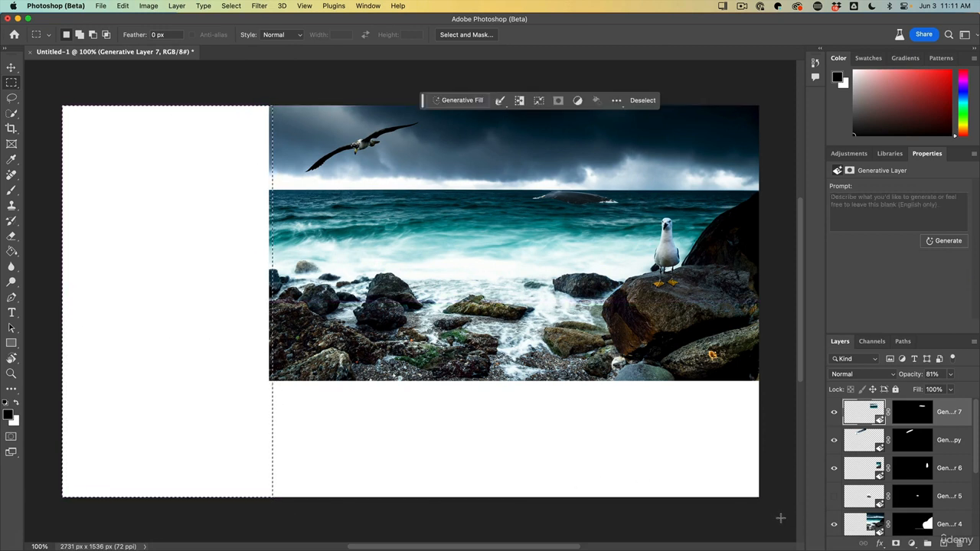
left_click_drag(781, 520, 436, 398)
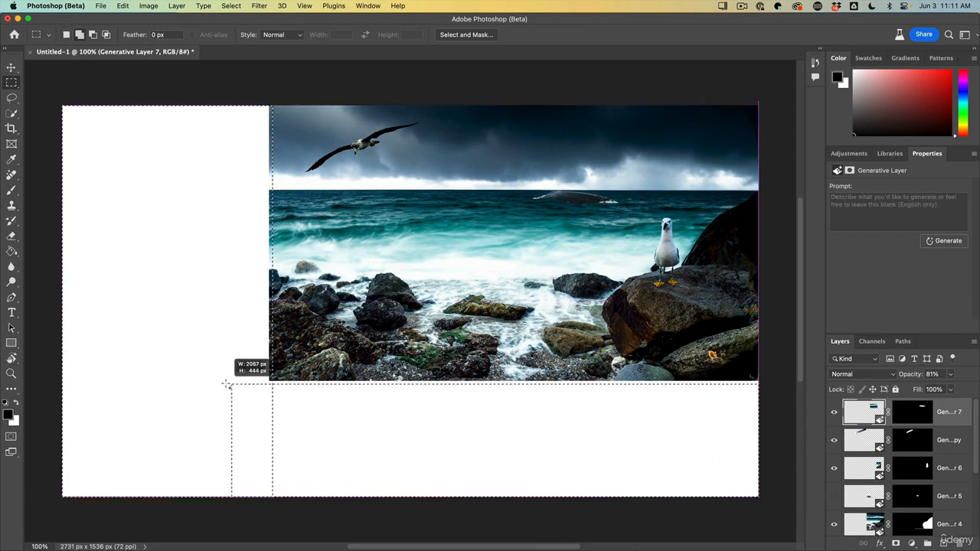
left_click_drag(225, 378, 222, 376)
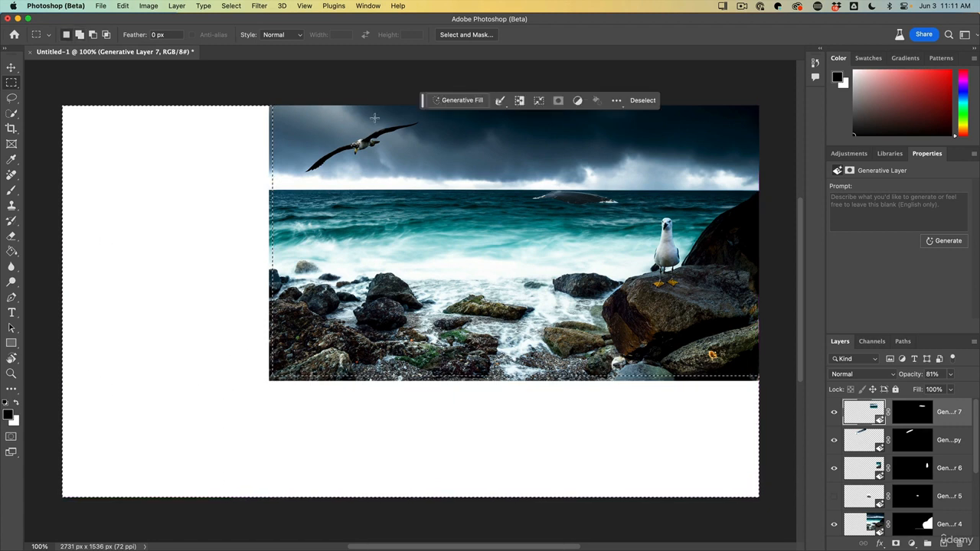
left_click(448, 102)
left_click(604, 101)
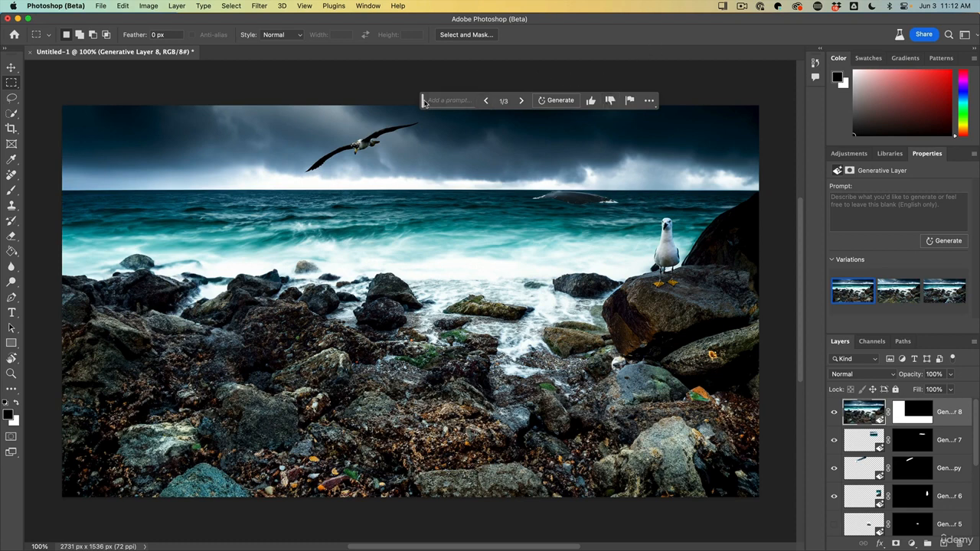
left_click_drag(424, 102, 426, 83)
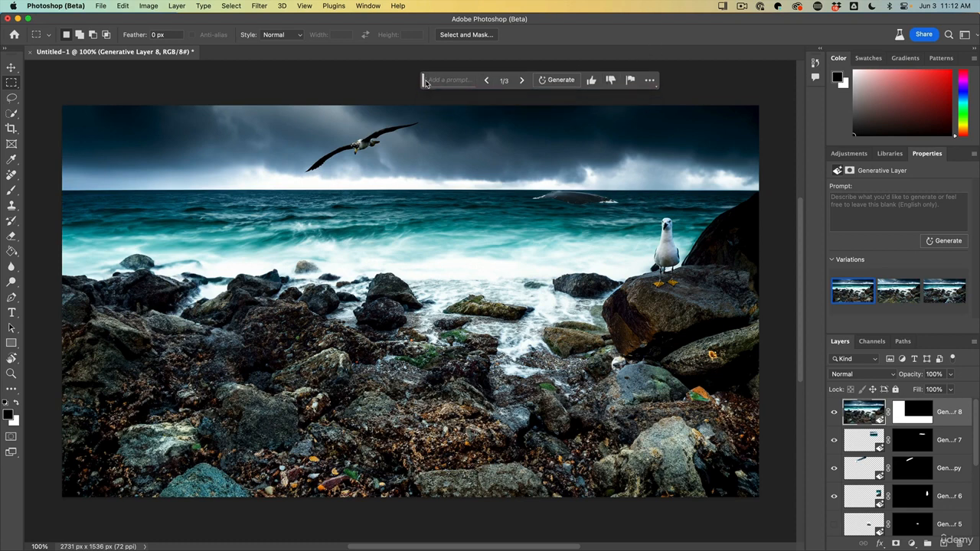